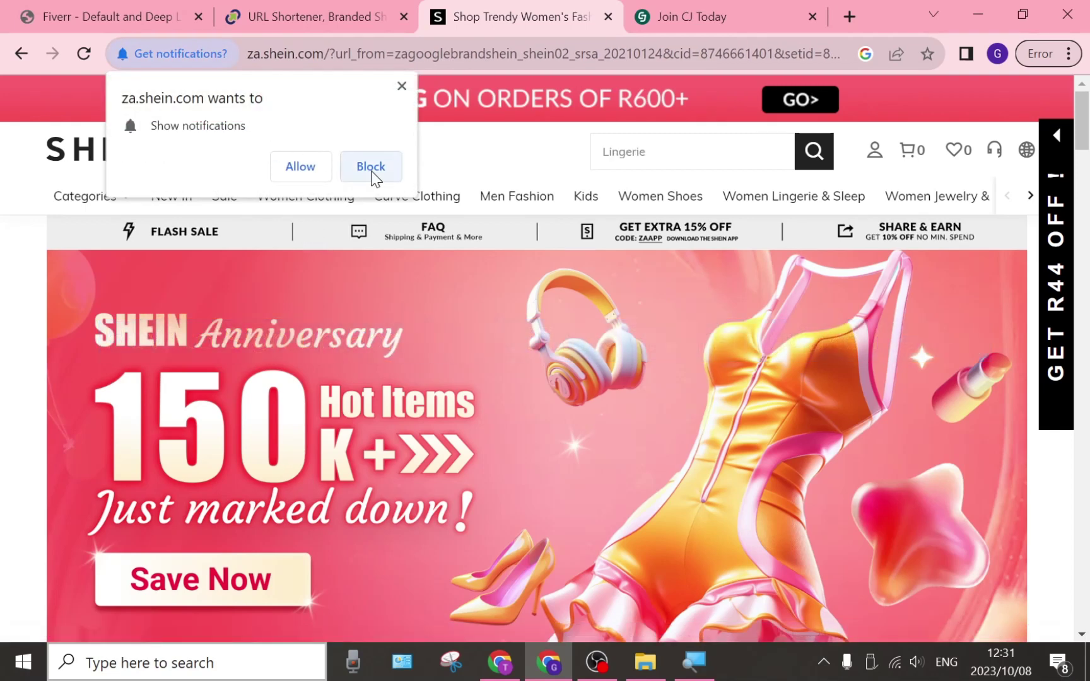
# - Block SHEIN's notification request and switch to the Join CJ Today tab
pyautogui.click(371, 173)
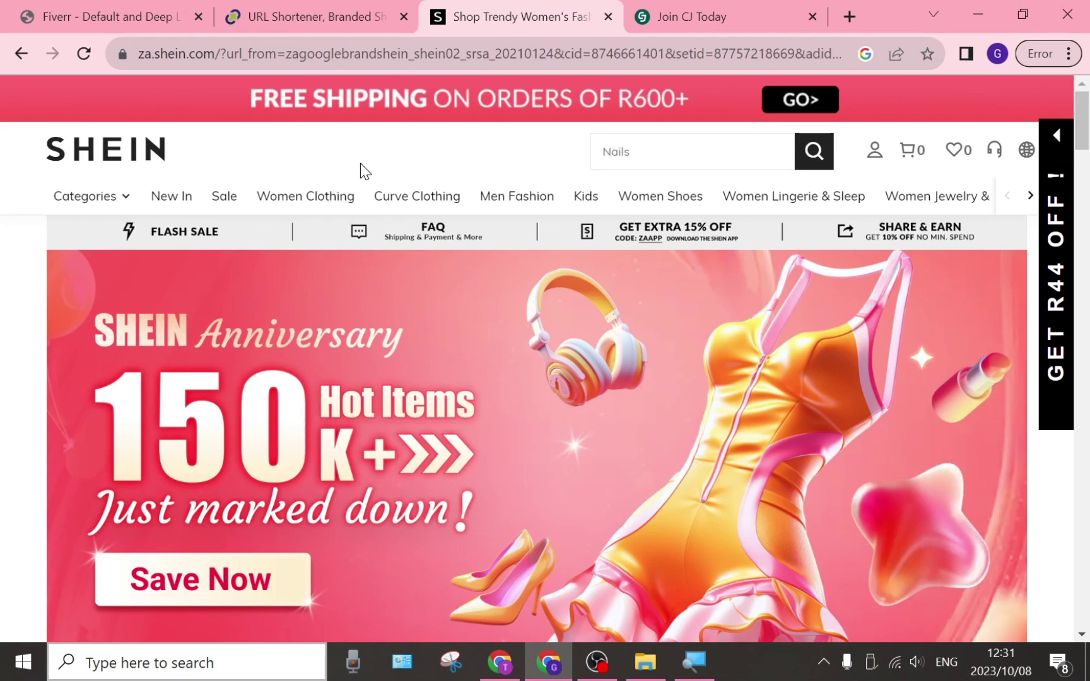
pyautogui.click(667, 13)
pyautogui.moveTo(234, 142)
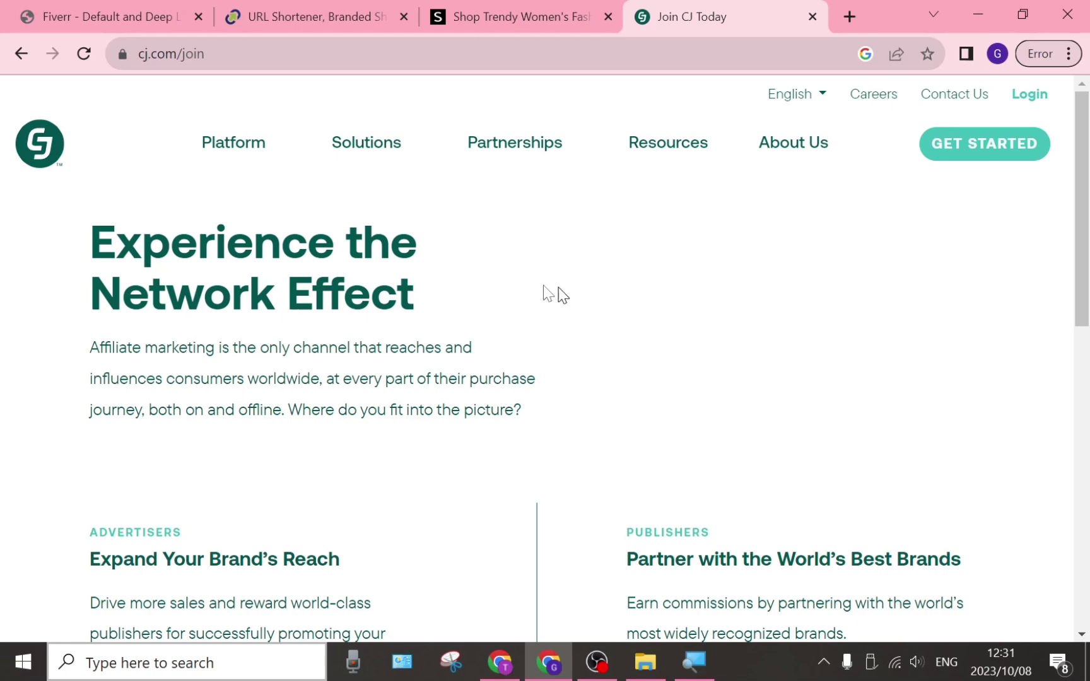
# - Scroll to the Publishers section and start the CJ publisher sign-up
pyautogui.scroll(-5, 522, 280)
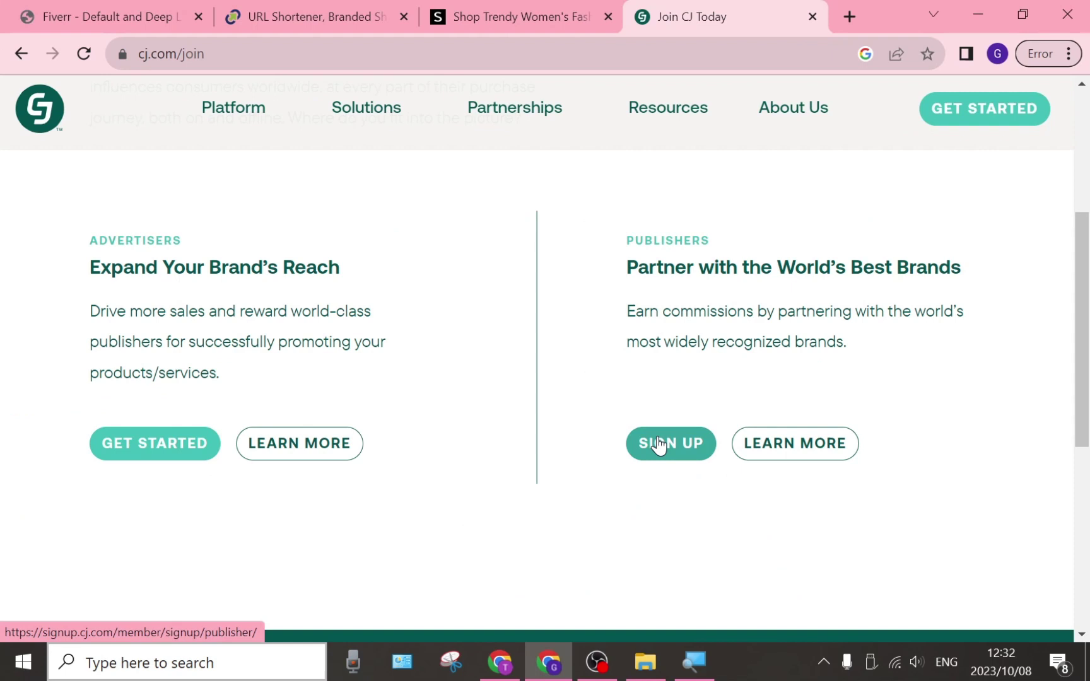
pyautogui.click(664, 448)
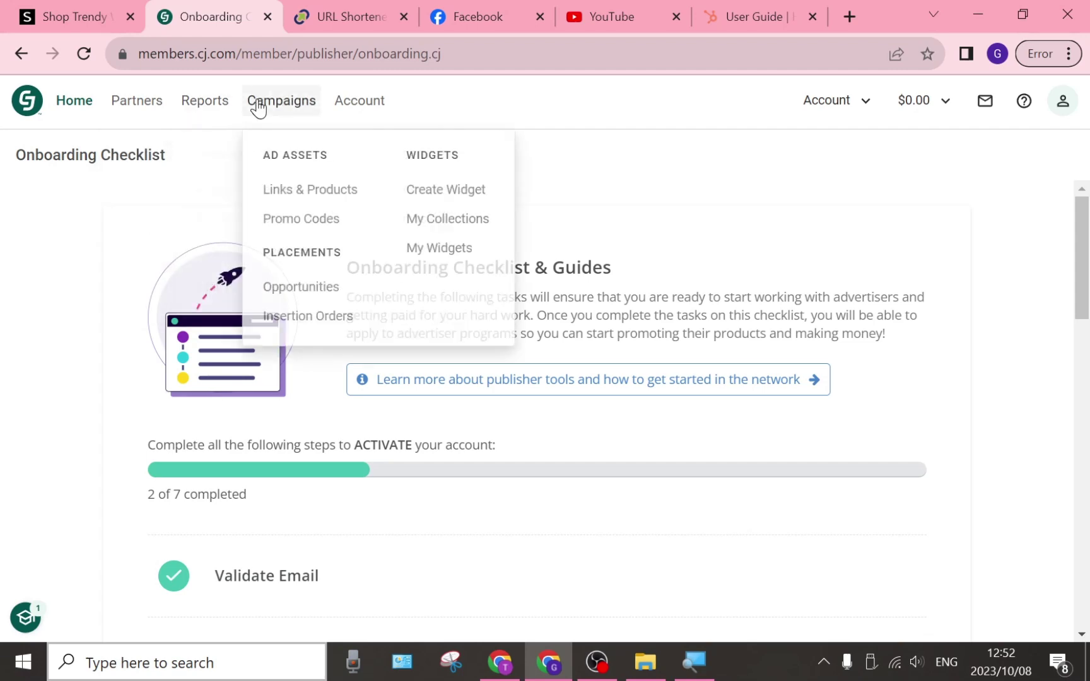
pyautogui.moveTo(358, 100)
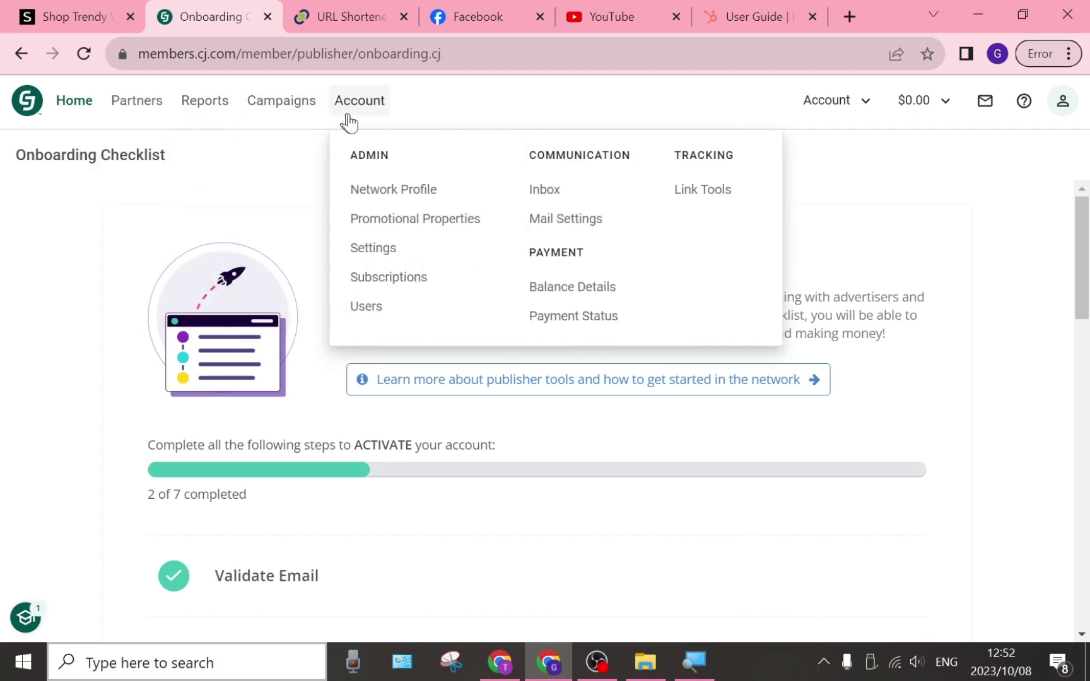
# - Open Network Profile from the Admin section of the Account menu
pyautogui.click(390, 199)
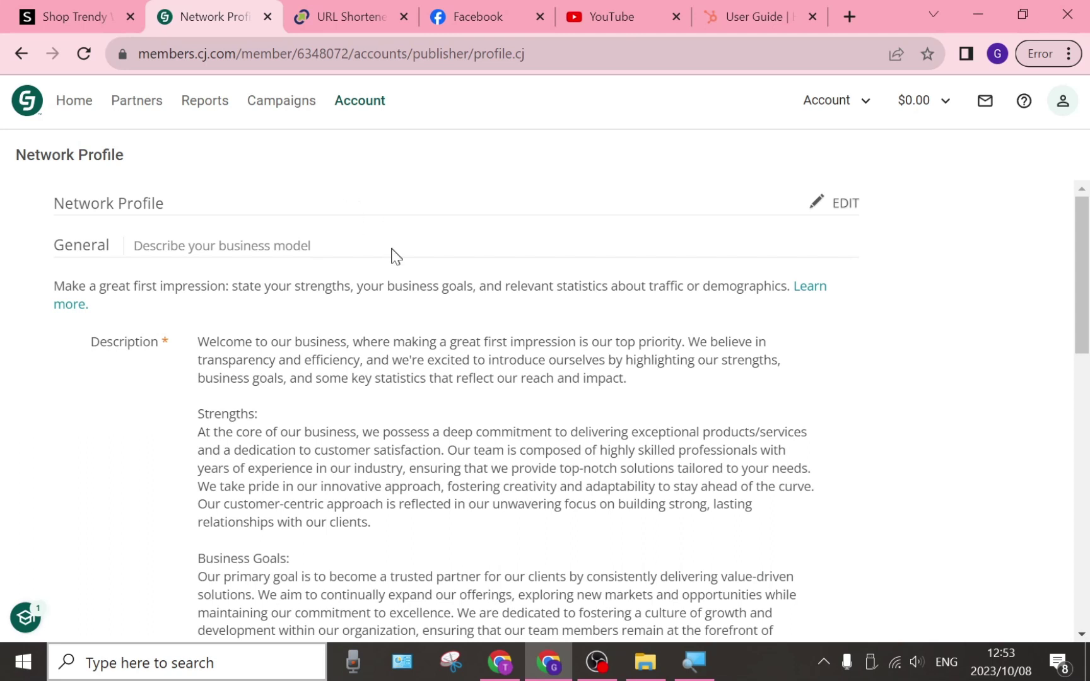
# - Scroll to Promotional Methods and open Manage Promotional Properties
pyautogui.scroll(-2, 391, 255)
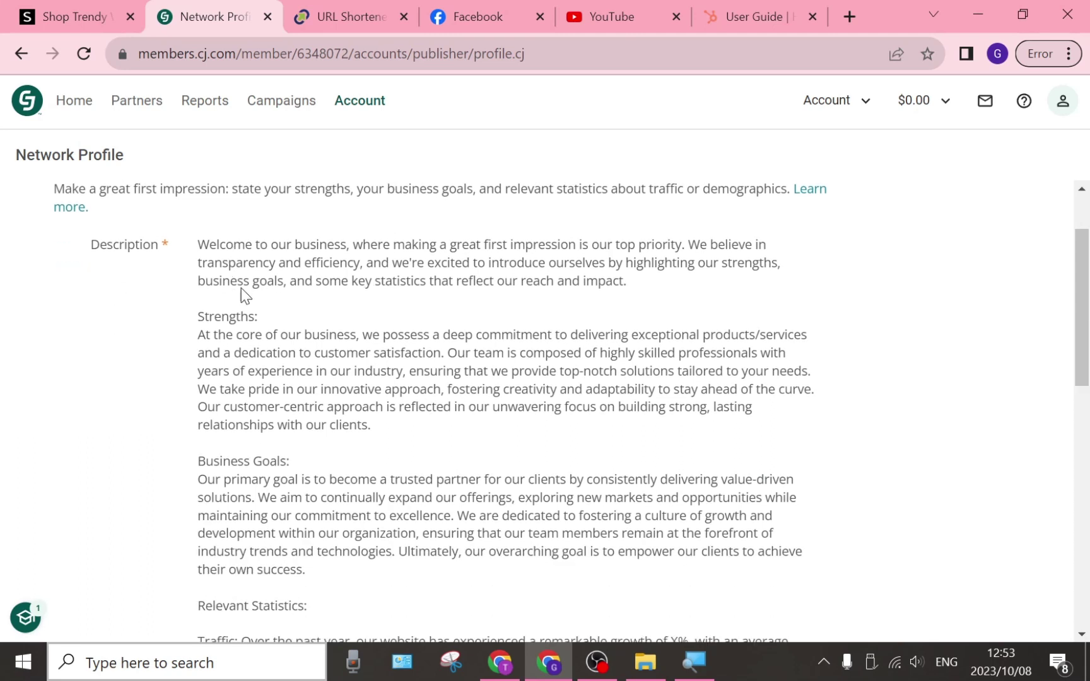
pyautogui.scroll(2, 245, 295)
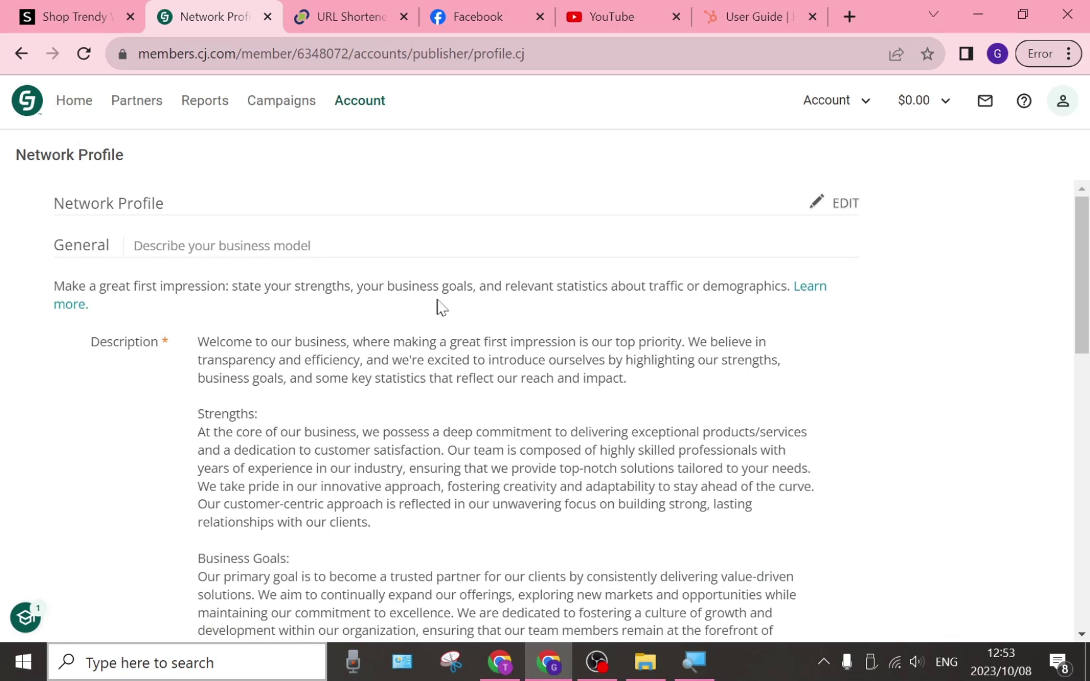
pyautogui.scroll(-3, 466, 311)
pyautogui.scroll(-1, 465, 322)
pyautogui.scroll(-5, 464, 325)
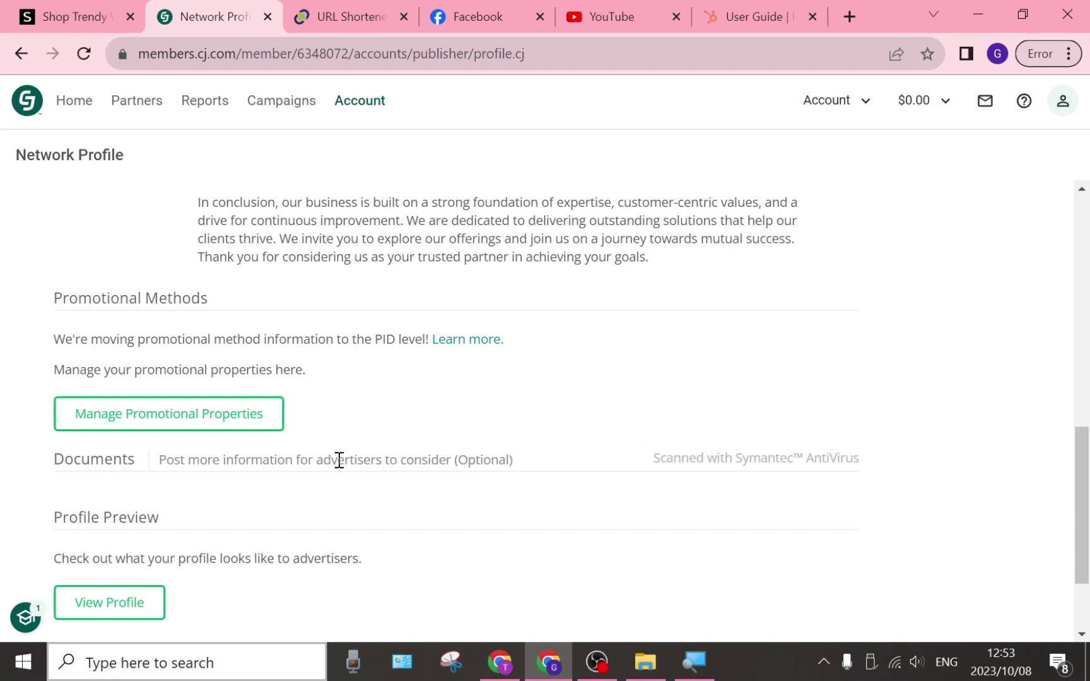
pyautogui.scroll(-2, 307, 421)
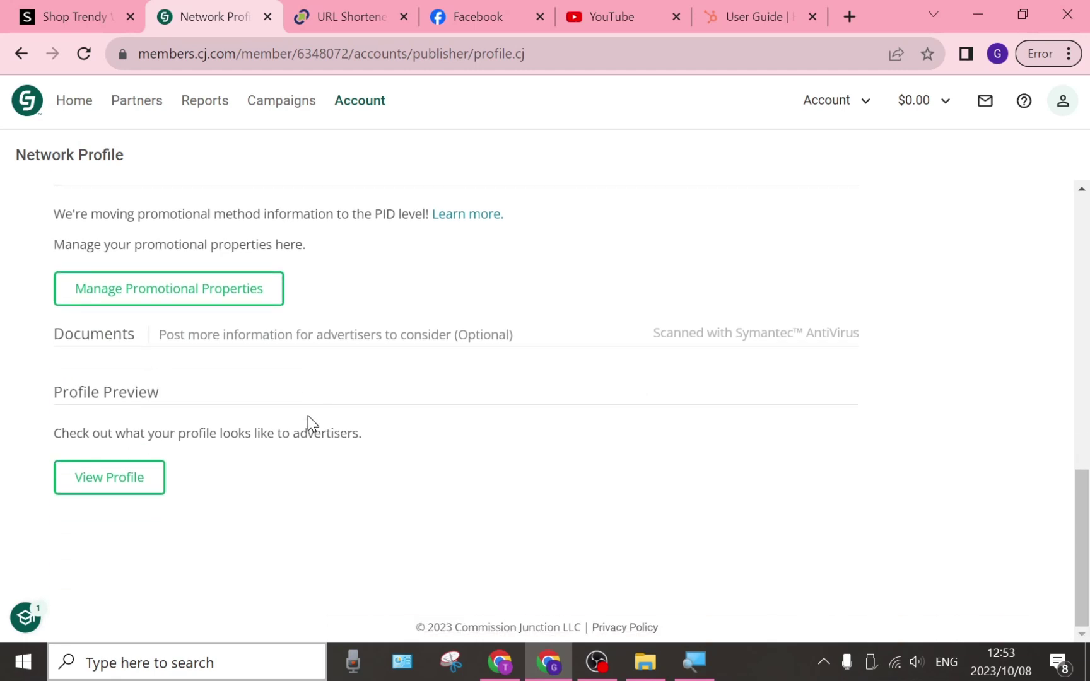
pyautogui.click(179, 293)
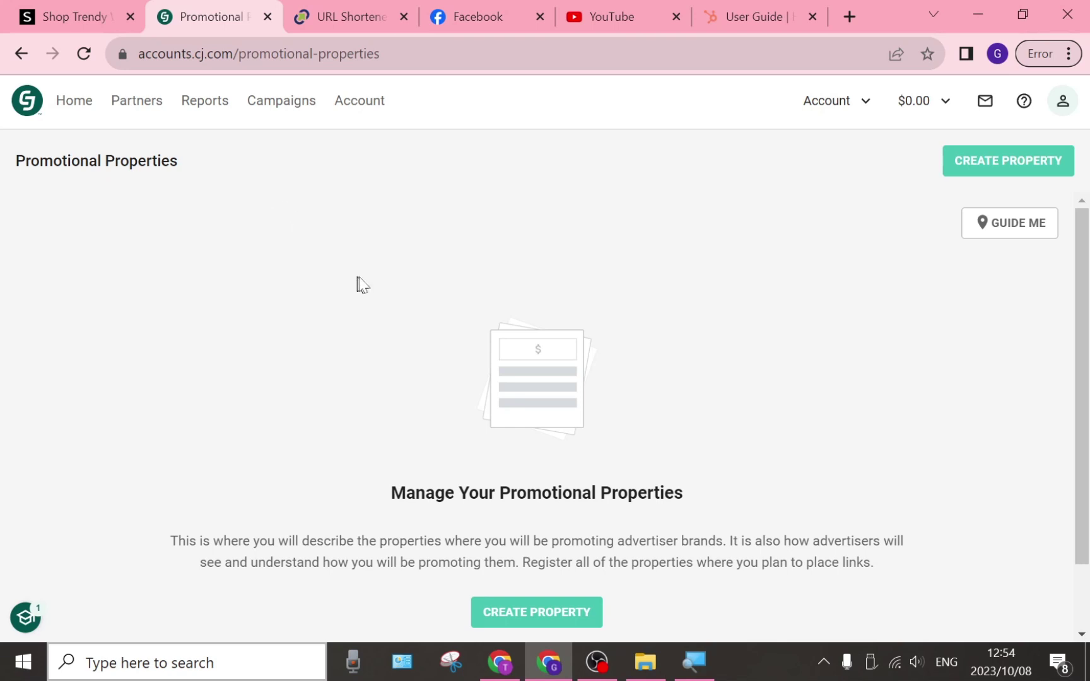
# - Begin a new promotional property with Create Property
pyautogui.scroll(-2, 391, 347)
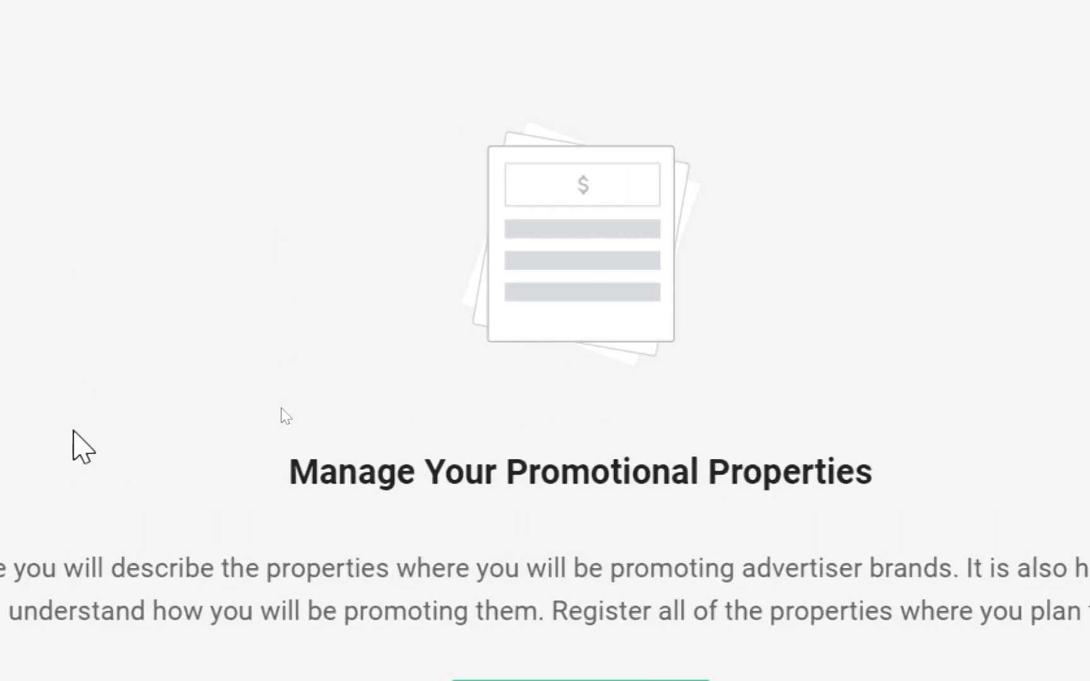
pyautogui.click(556, 517)
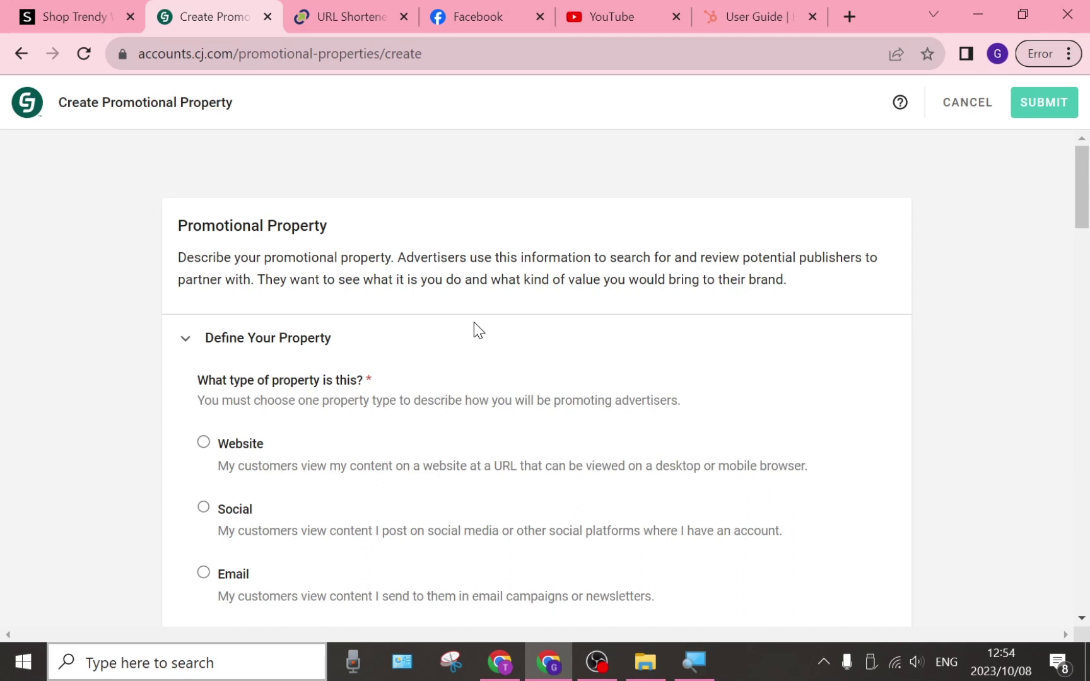
# - Select Email as the property type after briefly trying Social
pyautogui.scroll(-2, 473, 328)
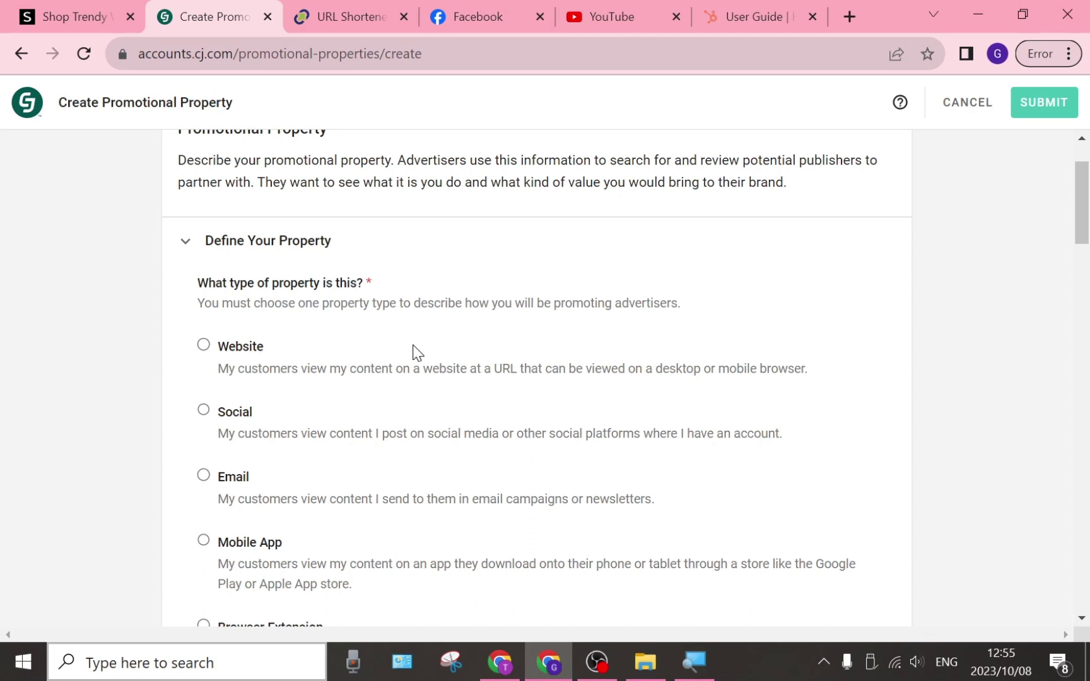
pyautogui.scroll(-2, 425, 336)
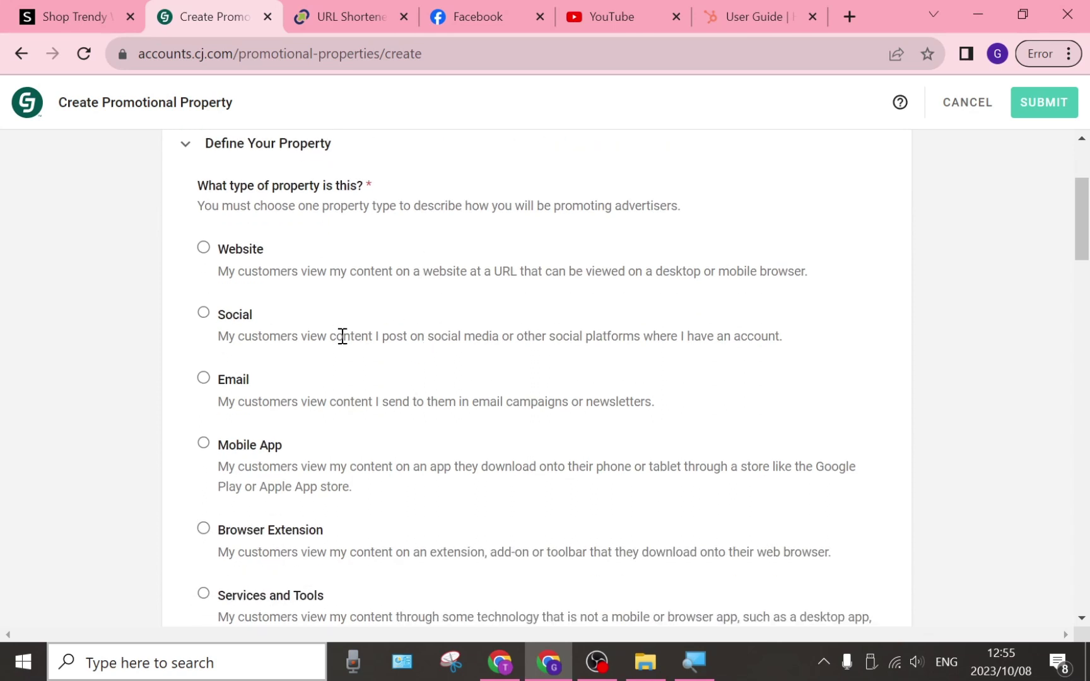
pyautogui.click(204, 378)
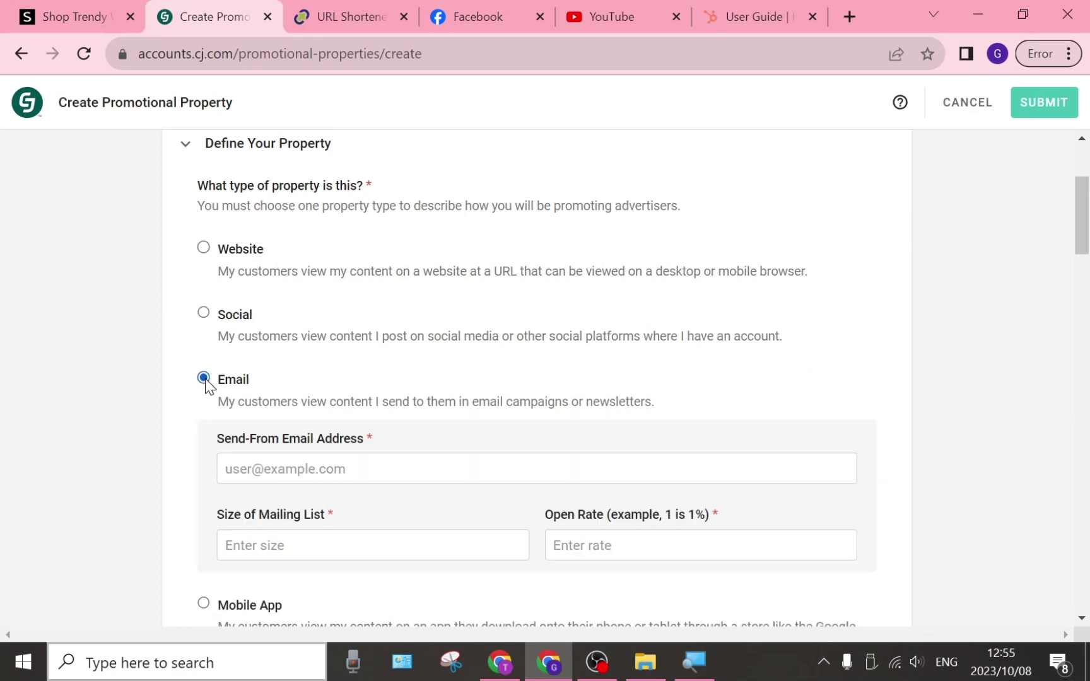
pyautogui.click(205, 316)
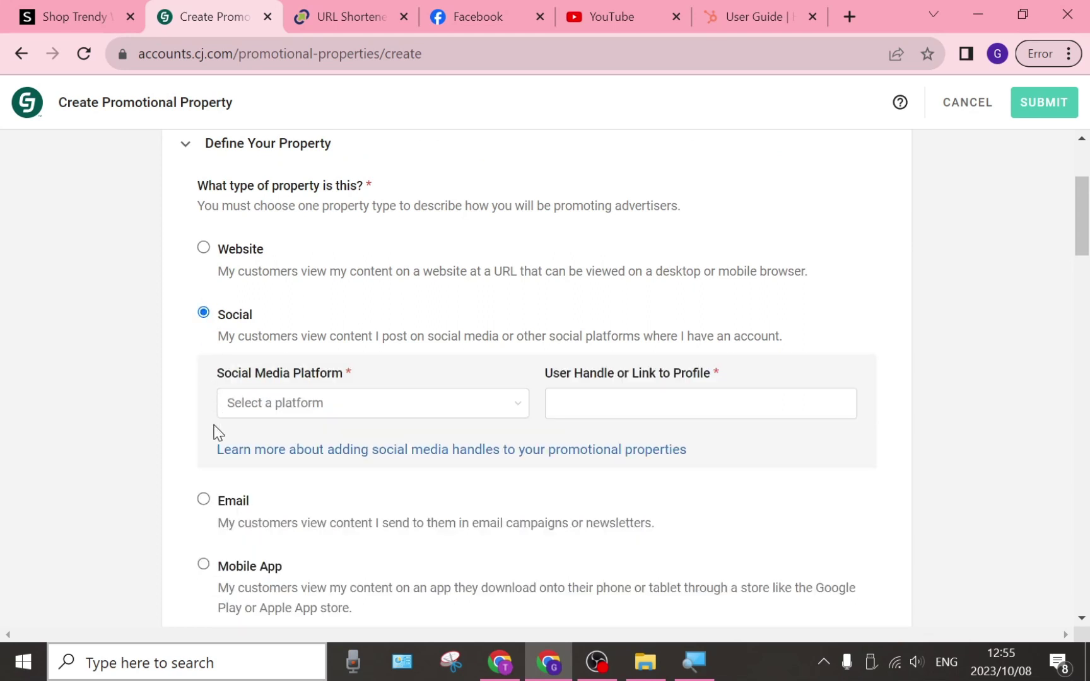
pyautogui.click(203, 499)
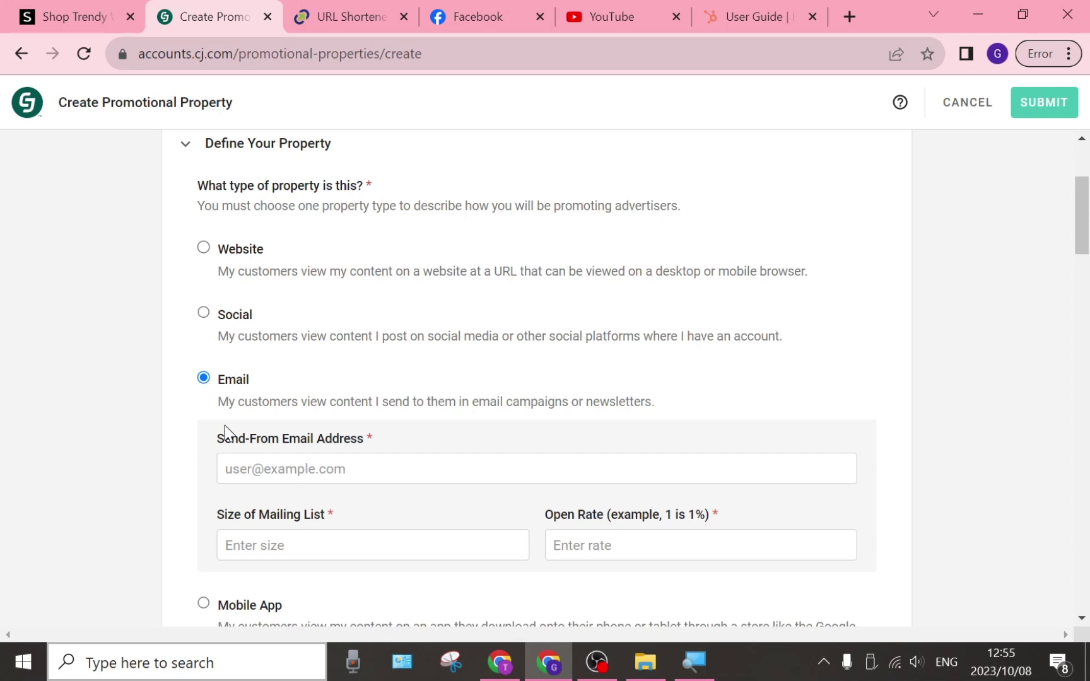
pyautogui.scroll(-1, 314, 379)
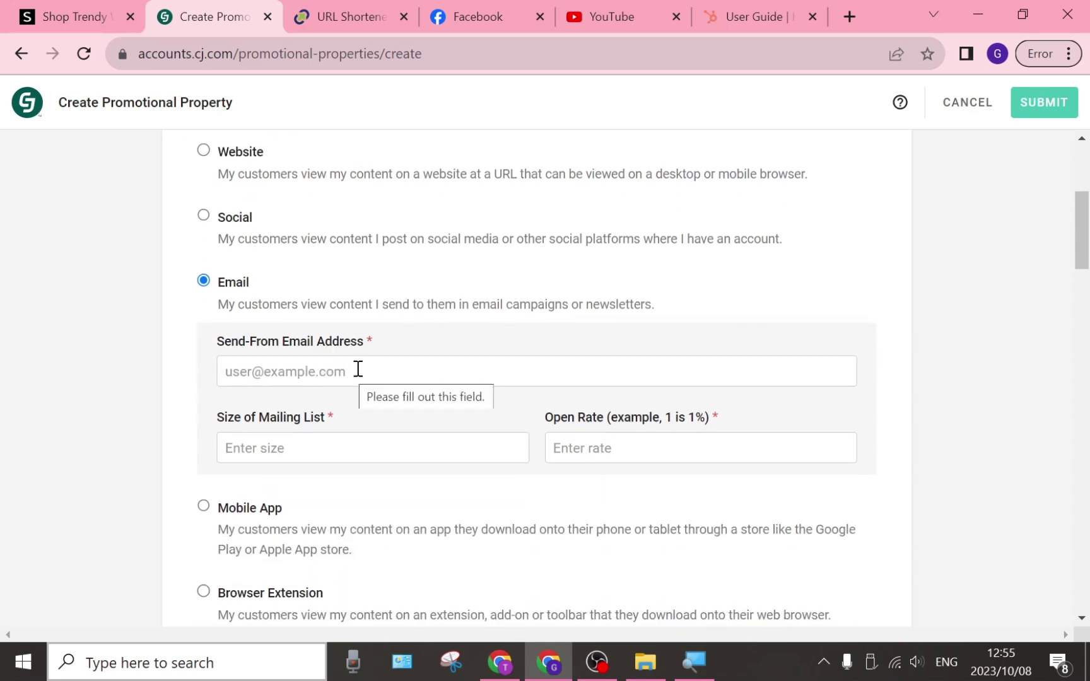
pyautogui.scroll(-2, 357, 371)
pyautogui.scroll(-3, 354, 371)
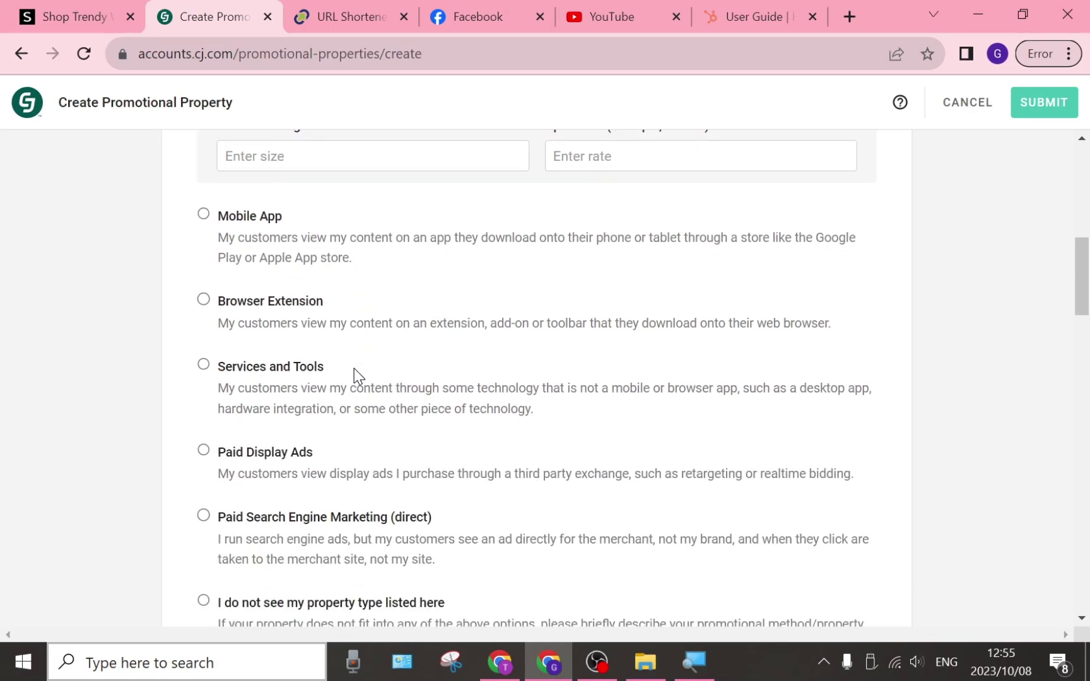
pyautogui.scroll(-4, 356, 373)
pyautogui.scroll(5, 354, 372)
pyautogui.scroll(1, 354, 362)
pyautogui.scroll(-7, 353, 356)
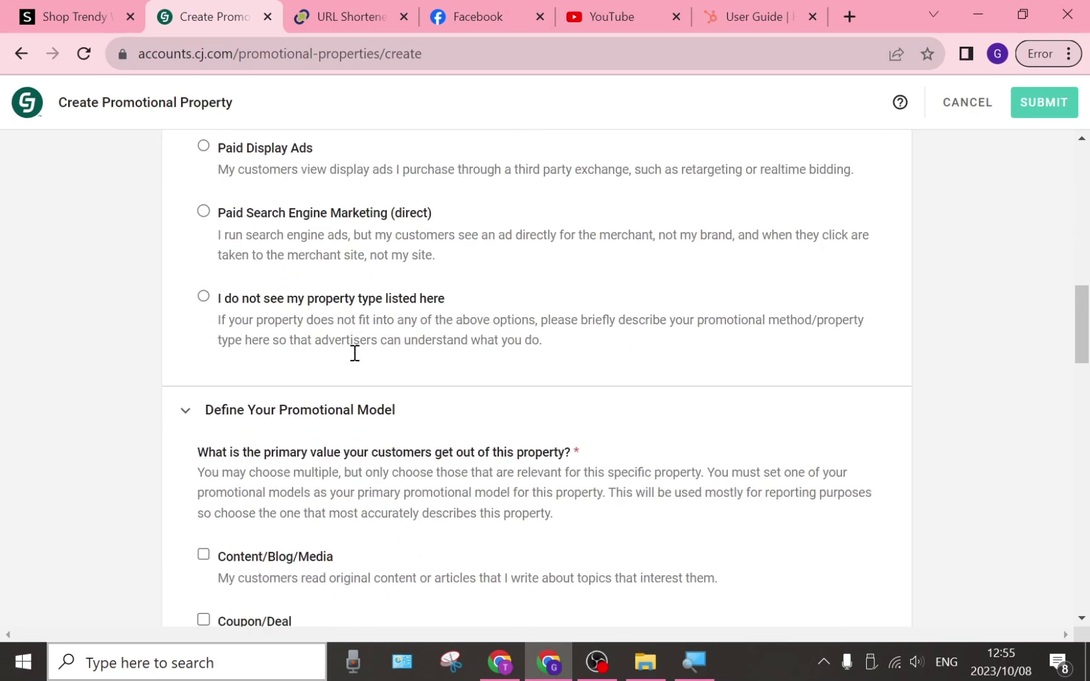
pyautogui.scroll(-3, 353, 358)
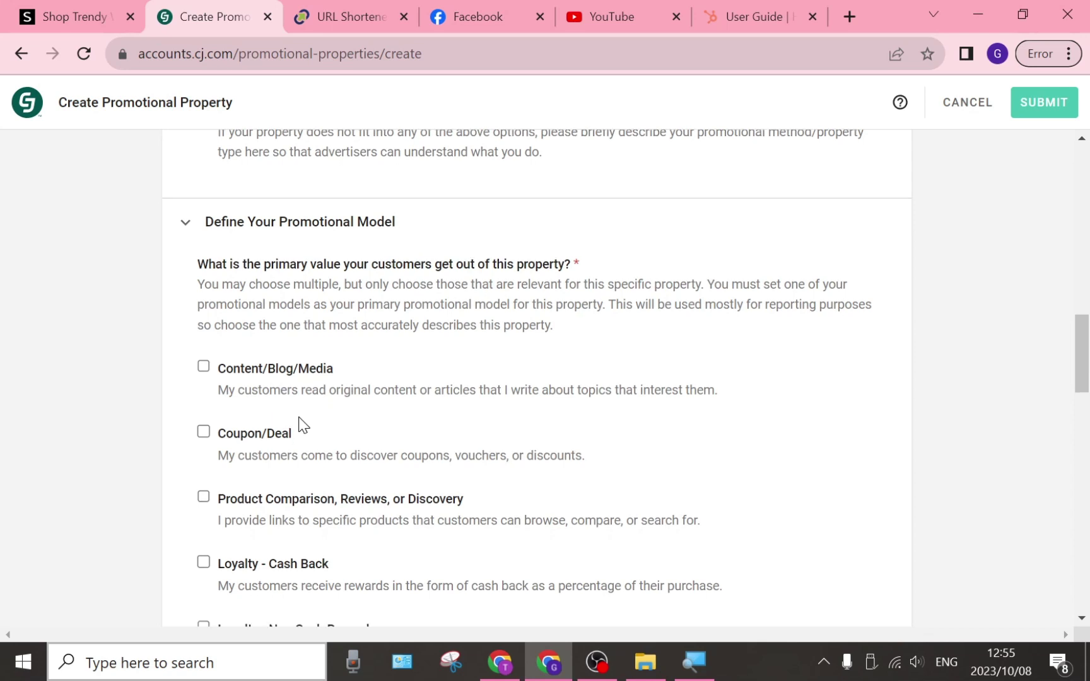
pyautogui.scroll(-3, 300, 427)
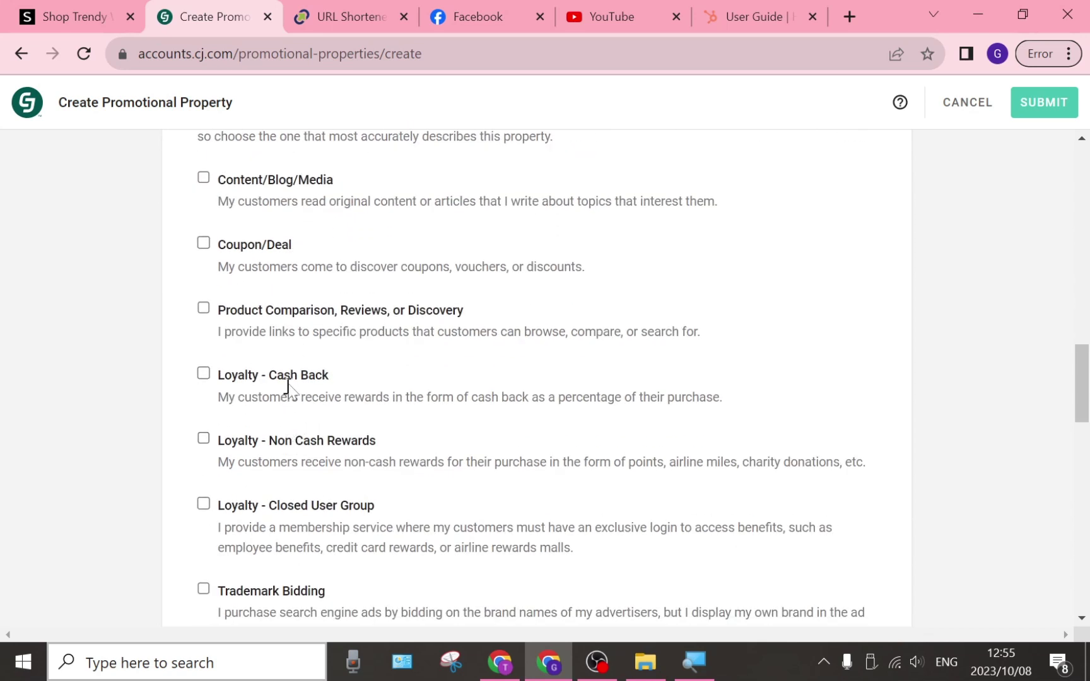
pyautogui.scroll(-2, 301, 422)
pyautogui.scroll(-3, 300, 423)
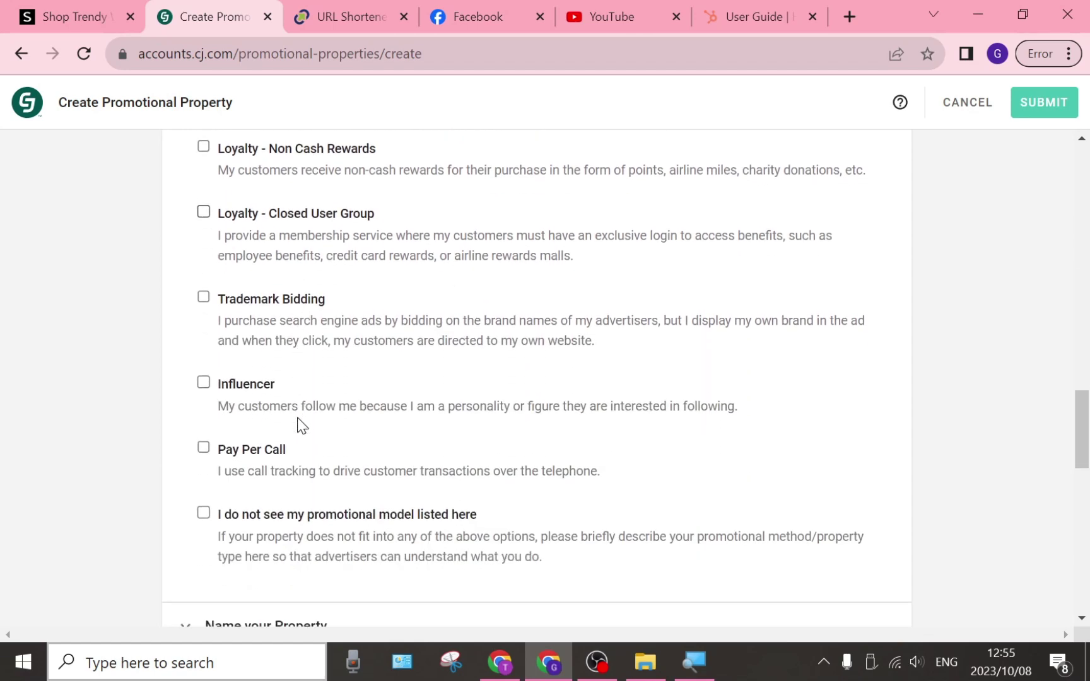
pyautogui.scroll(-1, 300, 422)
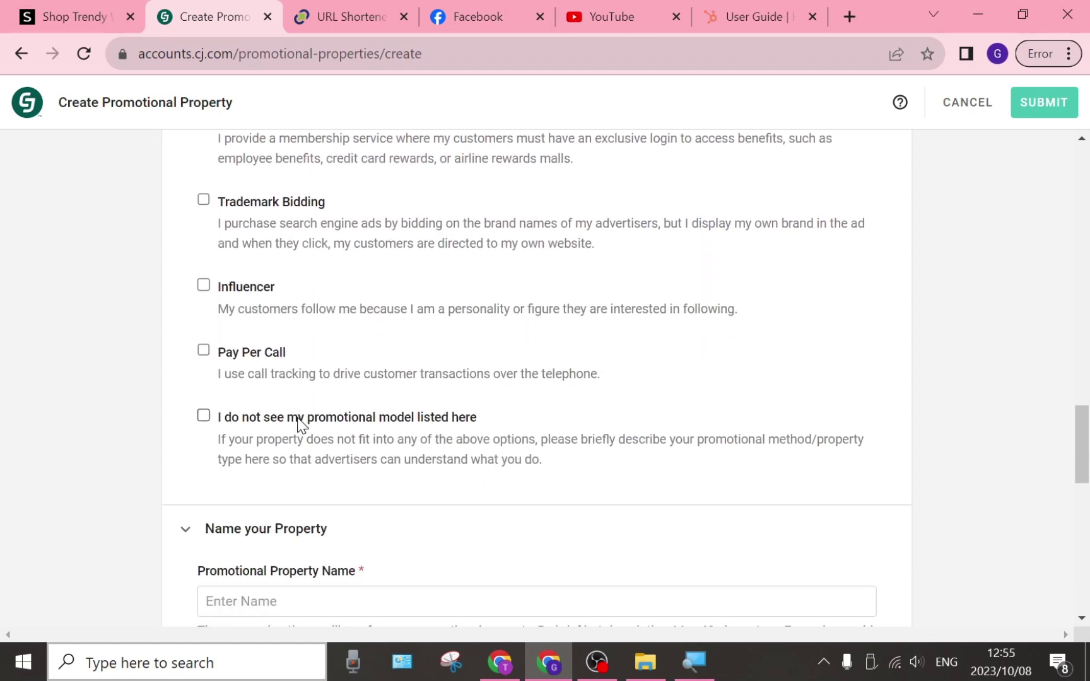
pyautogui.scroll(1, 296, 421)
pyautogui.scroll(5, 292, 419)
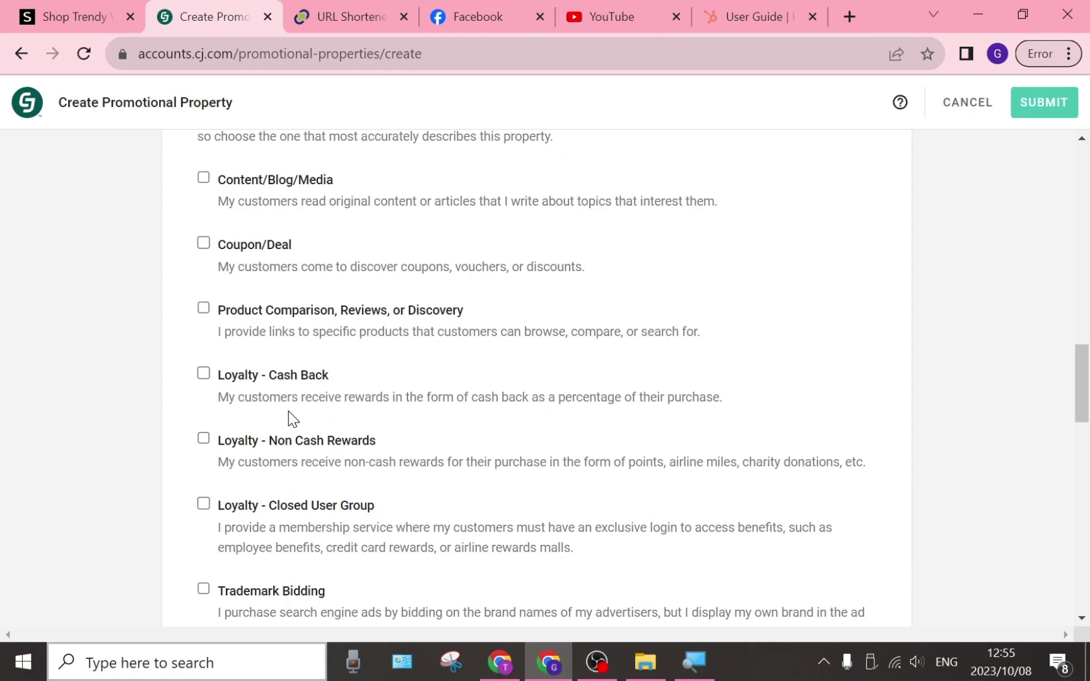
pyautogui.scroll(-3, 292, 418)
pyautogui.scroll(-3, 292, 418)
pyautogui.scroll(-2, 292, 418)
pyautogui.scroll(-1, 292, 418)
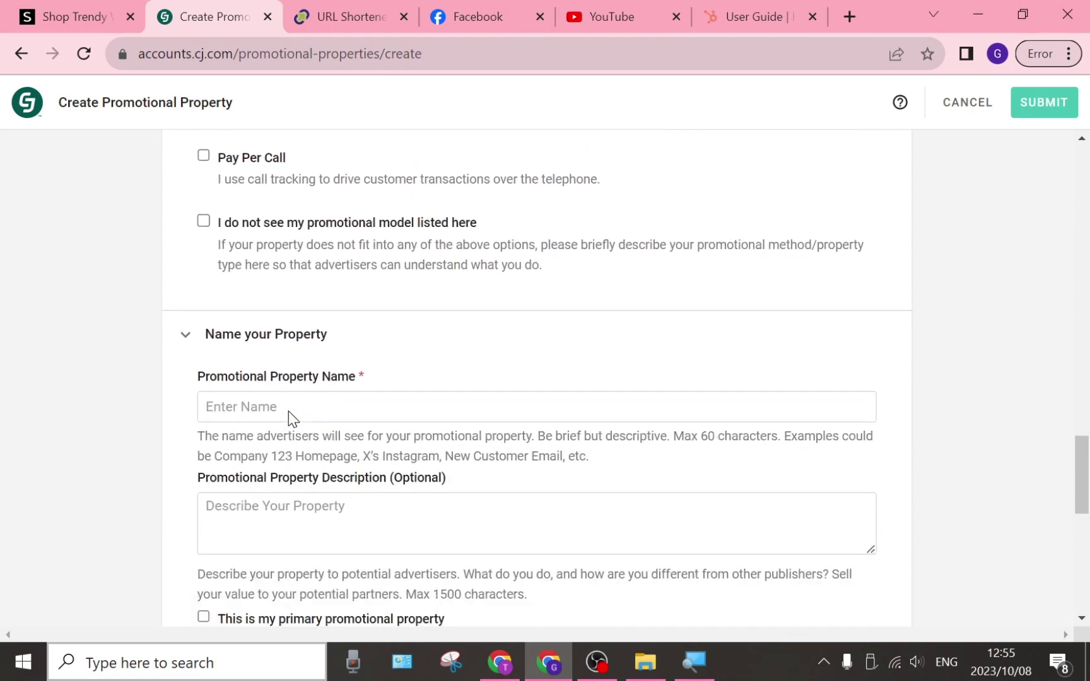
pyautogui.scroll(-2, 289, 411)
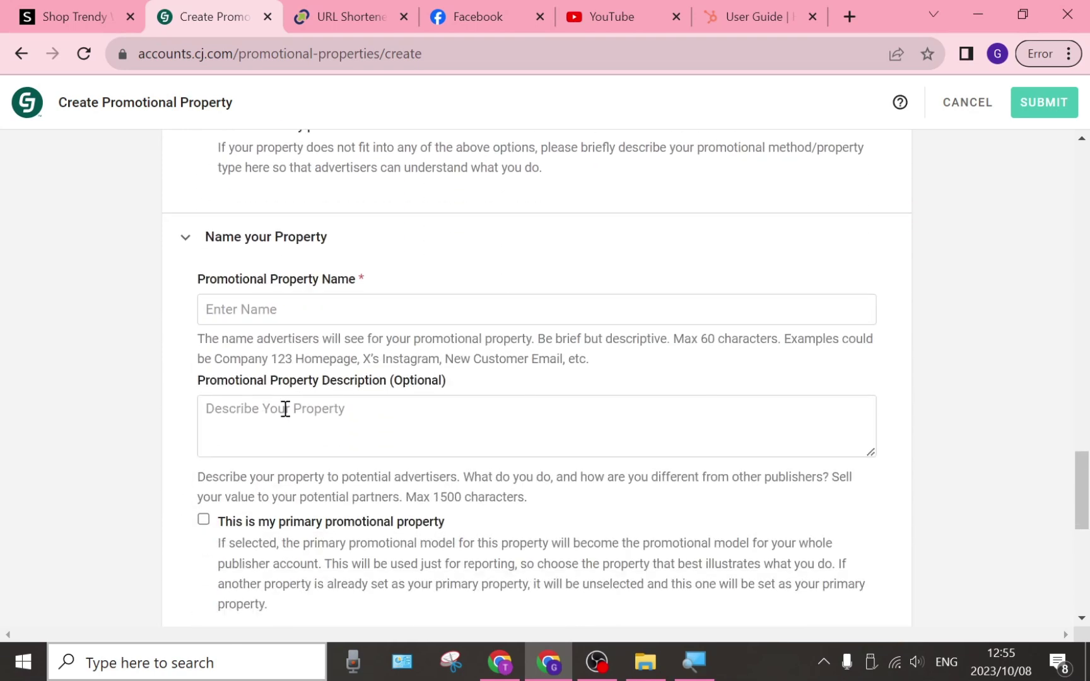
# - Tick 'This is my primary promotional property' and scroll to Define Your Tags
pyautogui.click(334, 309)
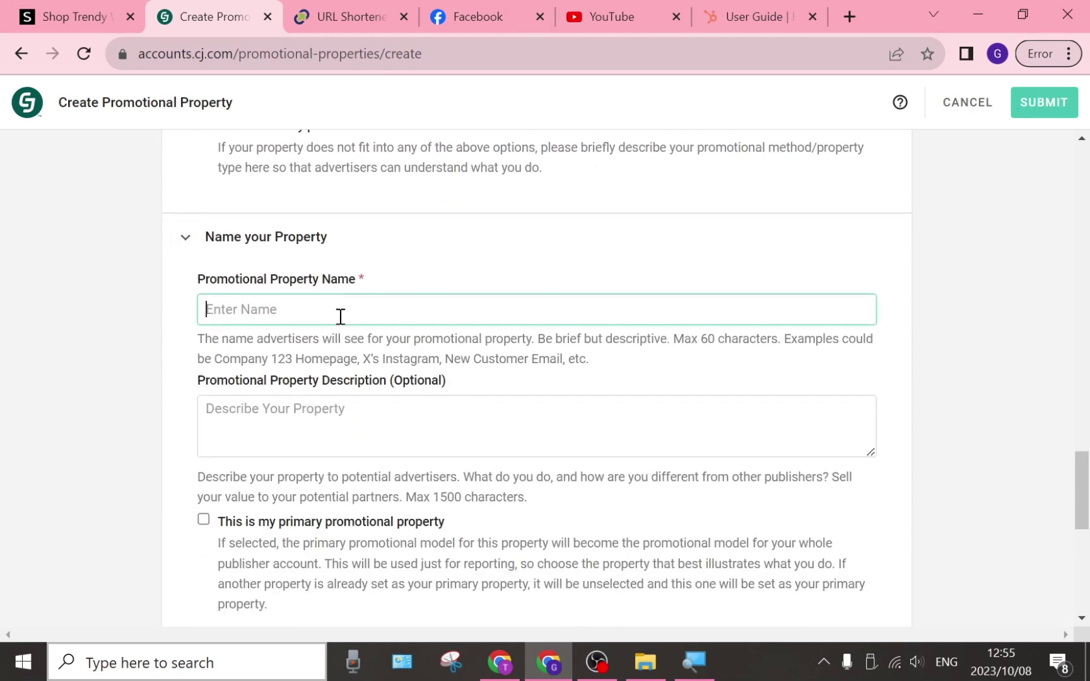
pyautogui.click(391, 422)
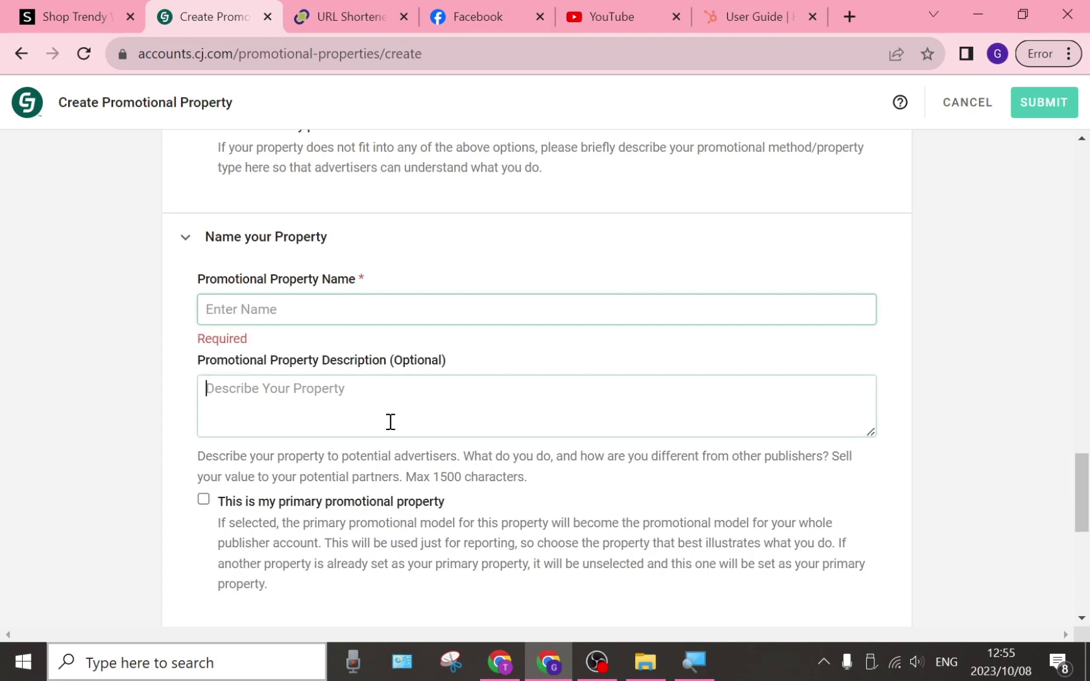
pyautogui.scroll(-4, 390, 423)
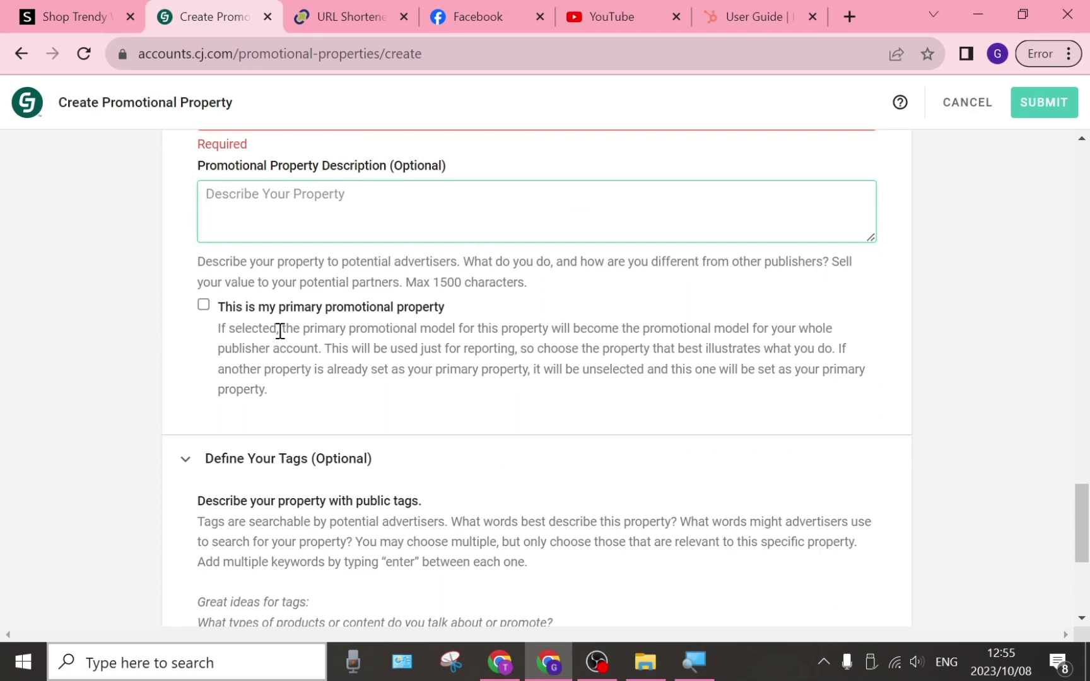
pyautogui.click(205, 306)
pyautogui.scroll(-4, 314, 413)
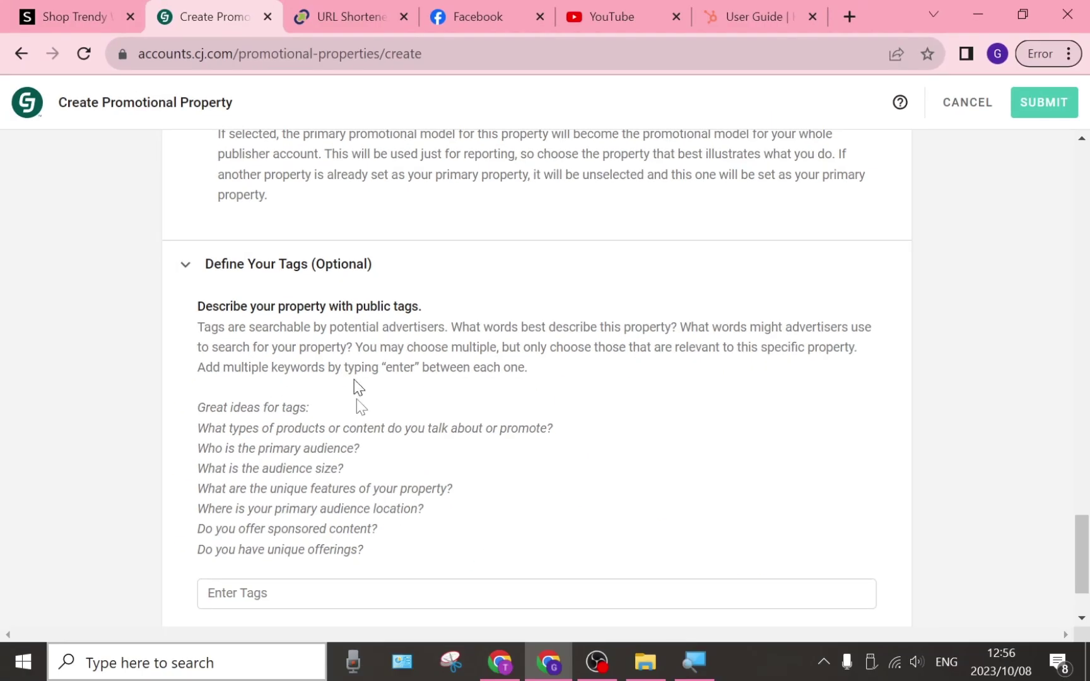
pyautogui.scroll(-2, 338, 445)
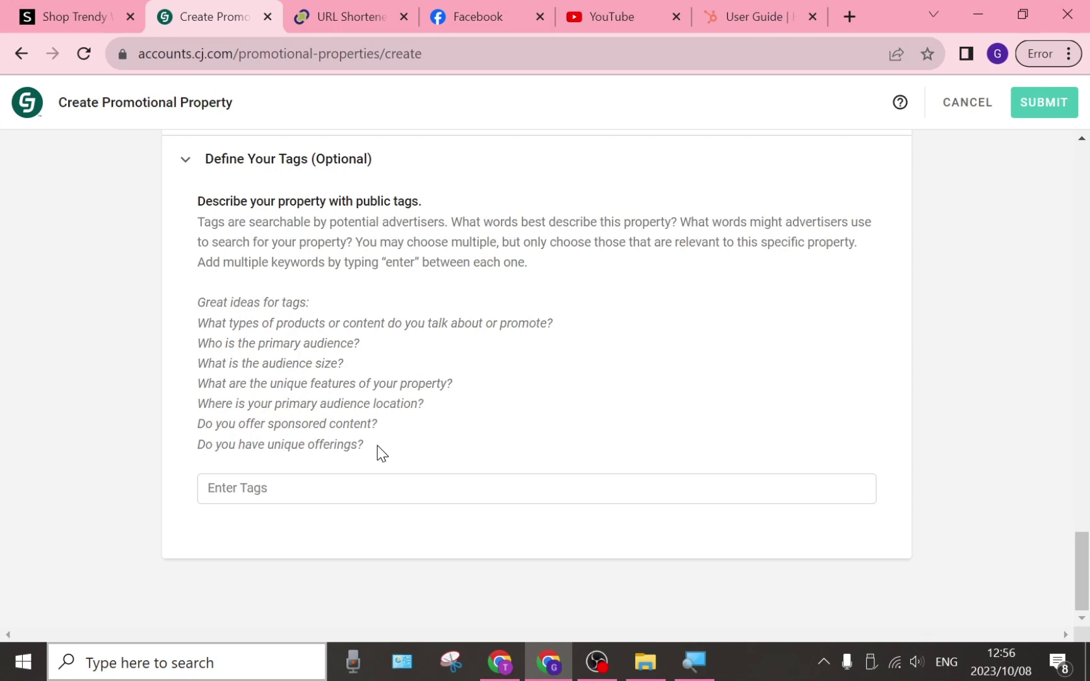
# - Open the Shein Promotional Property row's Actions menu to view Edit and Clone
pyautogui.scroll(2, 361, 407)
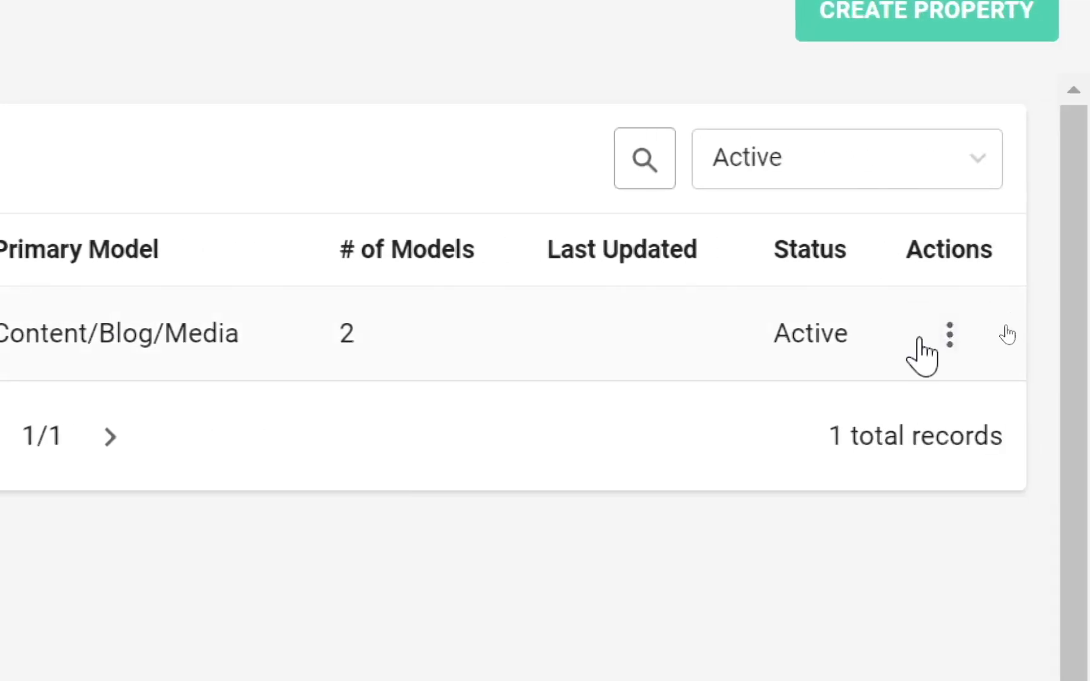
pyautogui.click(949, 334)
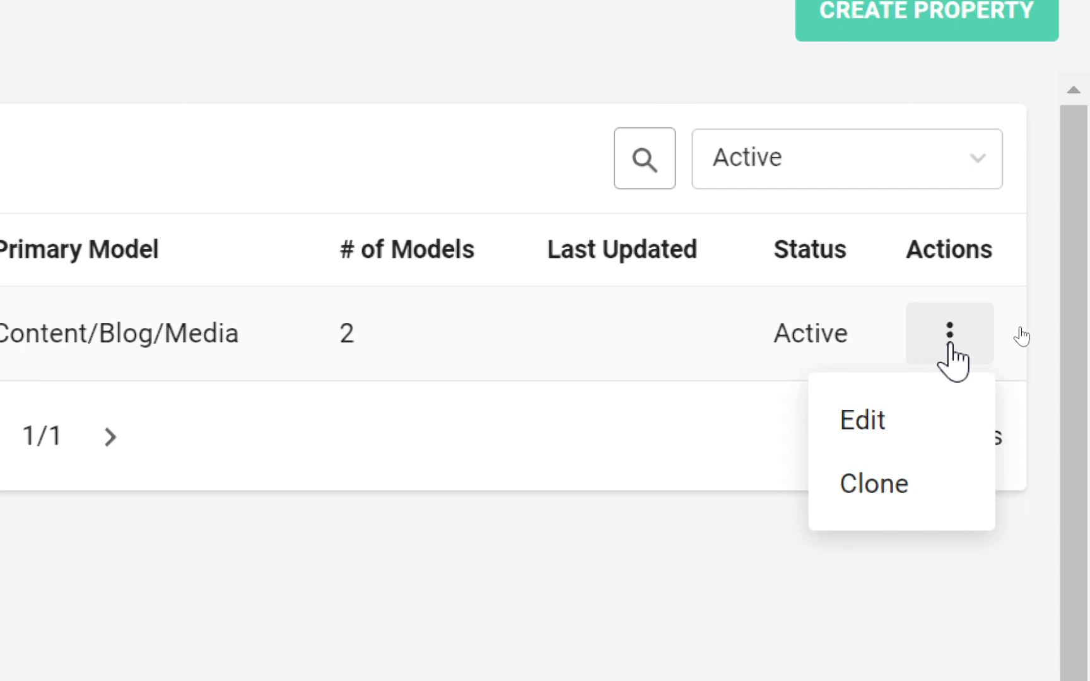
pyautogui.click(948, 335)
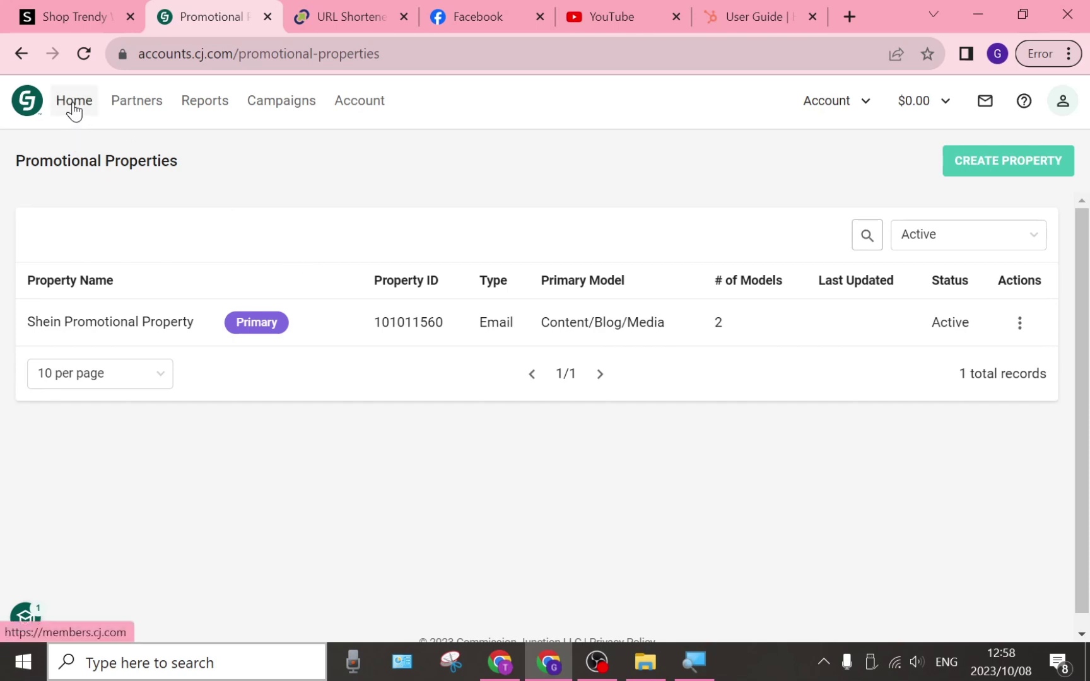
pyautogui.moveTo(156, 101)
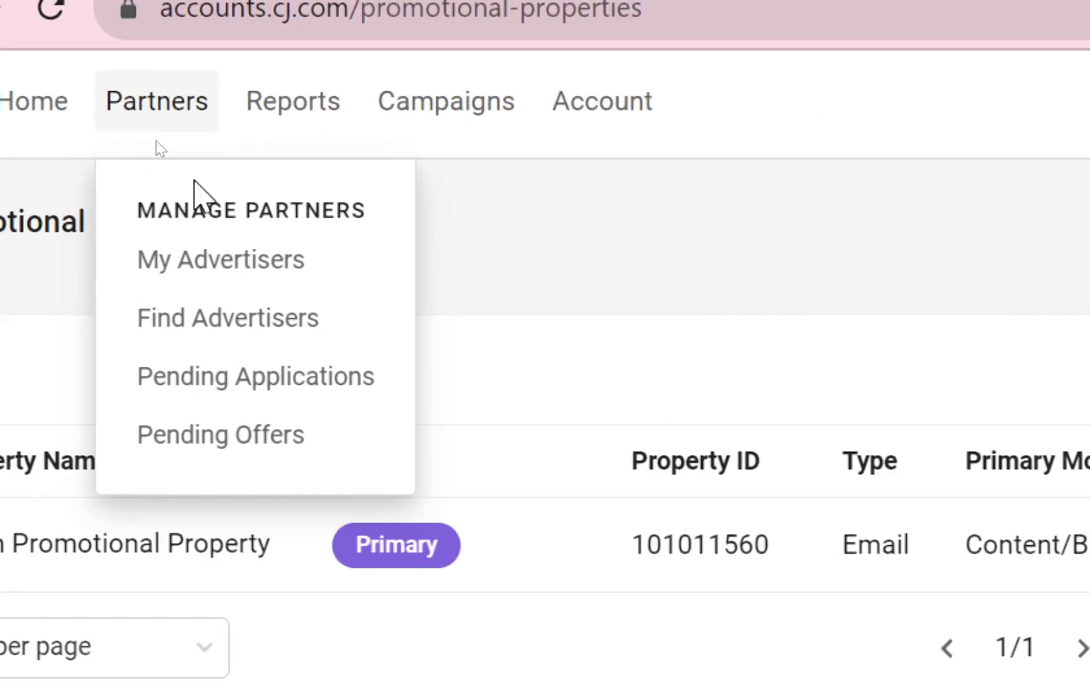
# - Open Find Advertisers from the Partners menu
pyautogui.click(183, 324)
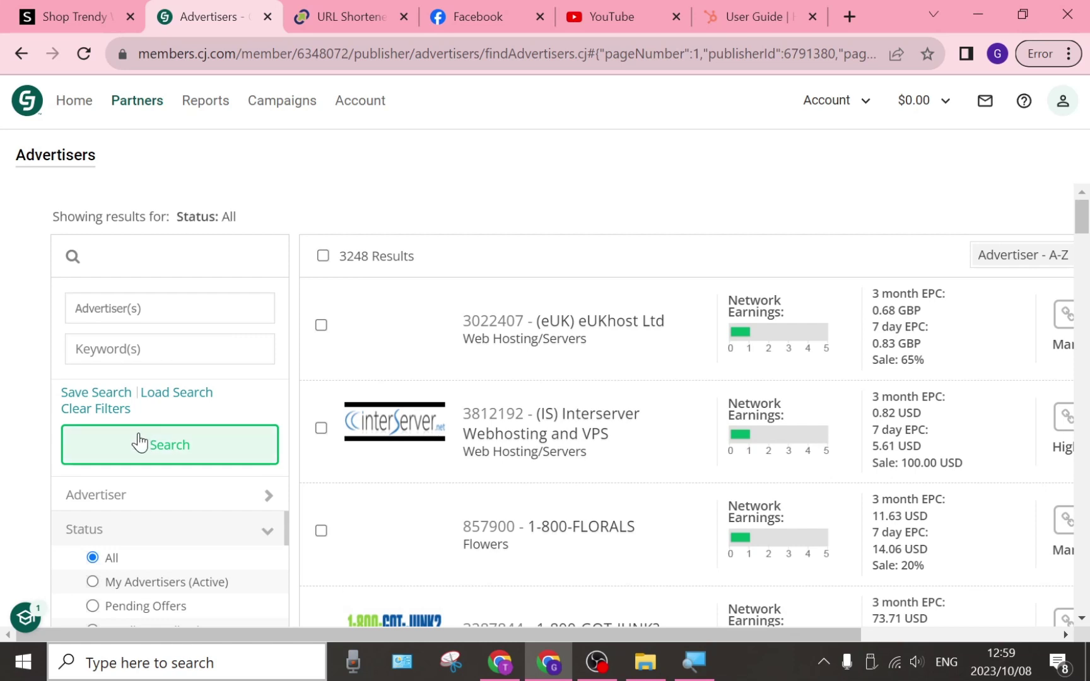
# - Search the Advertiser(s) field for 'shein' and select SHEIN (3773223)
pyautogui.scroll(-2, 143, 448)
pyautogui.scroll(-1, 143, 448)
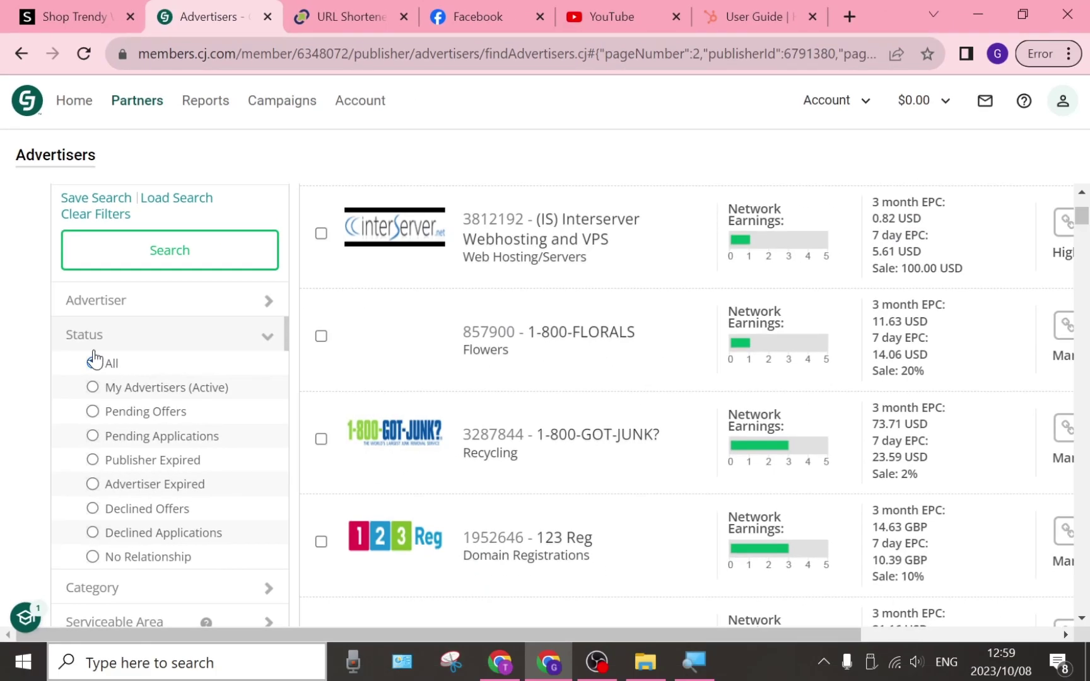
pyautogui.scroll(3, 110, 312)
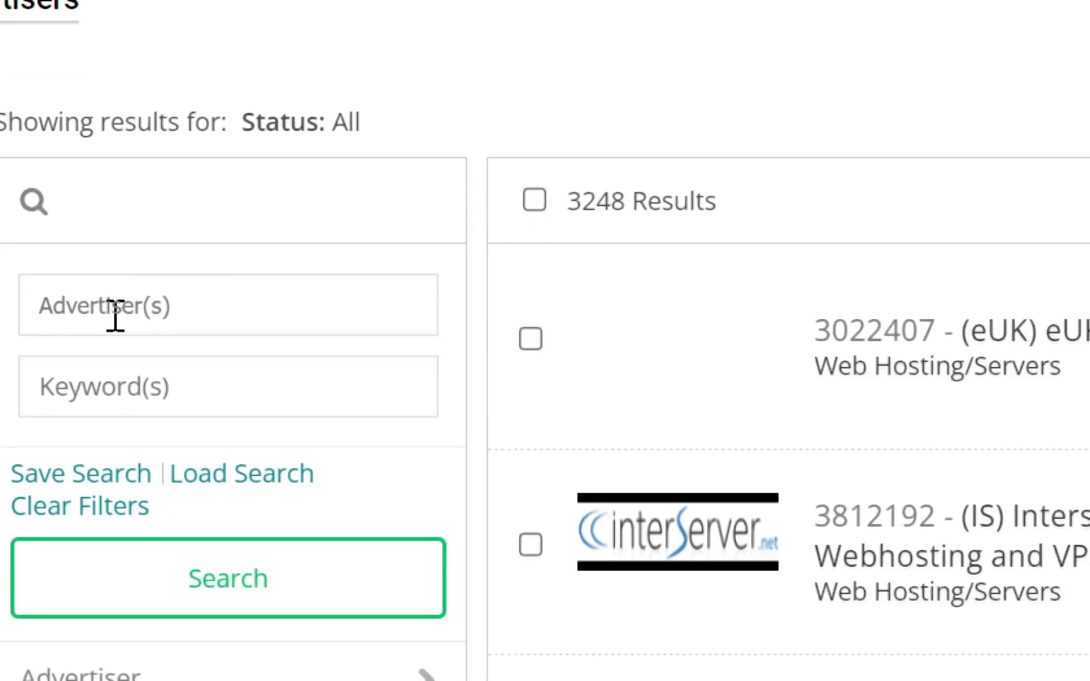
pyautogui.click(113, 313)
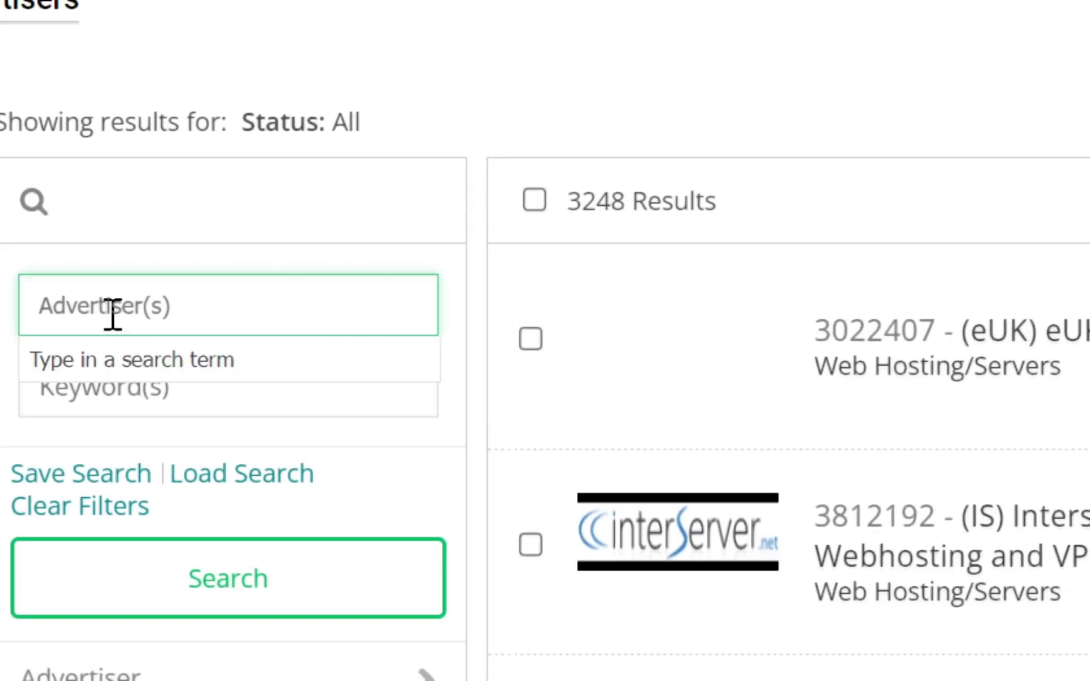
pyautogui.write('shein')
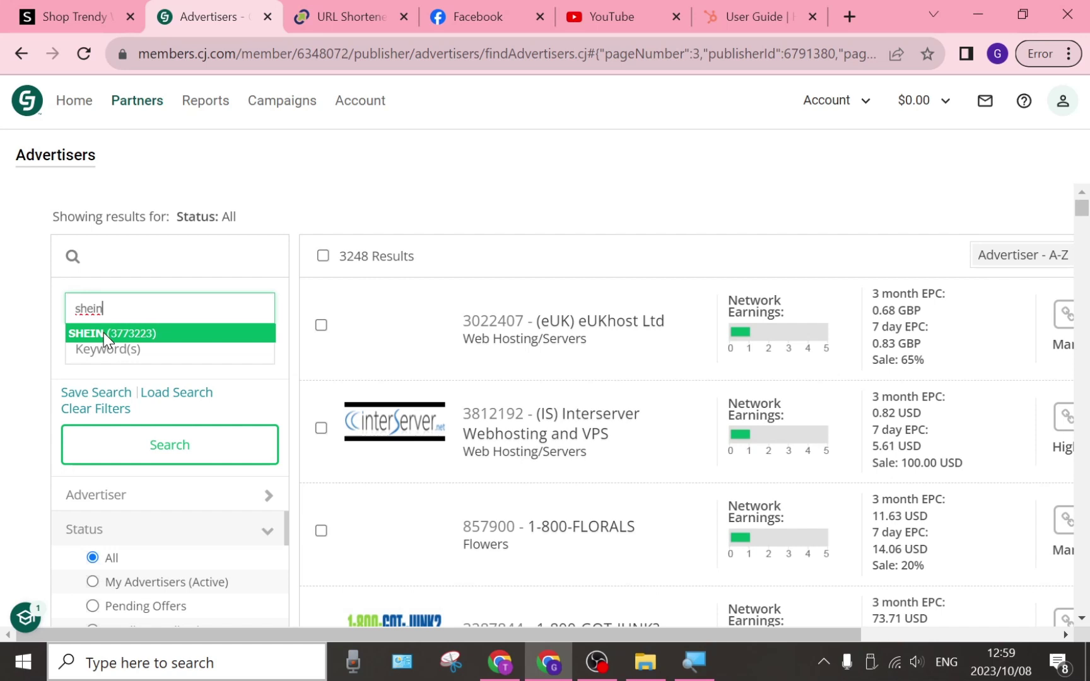
pyautogui.click(102, 332)
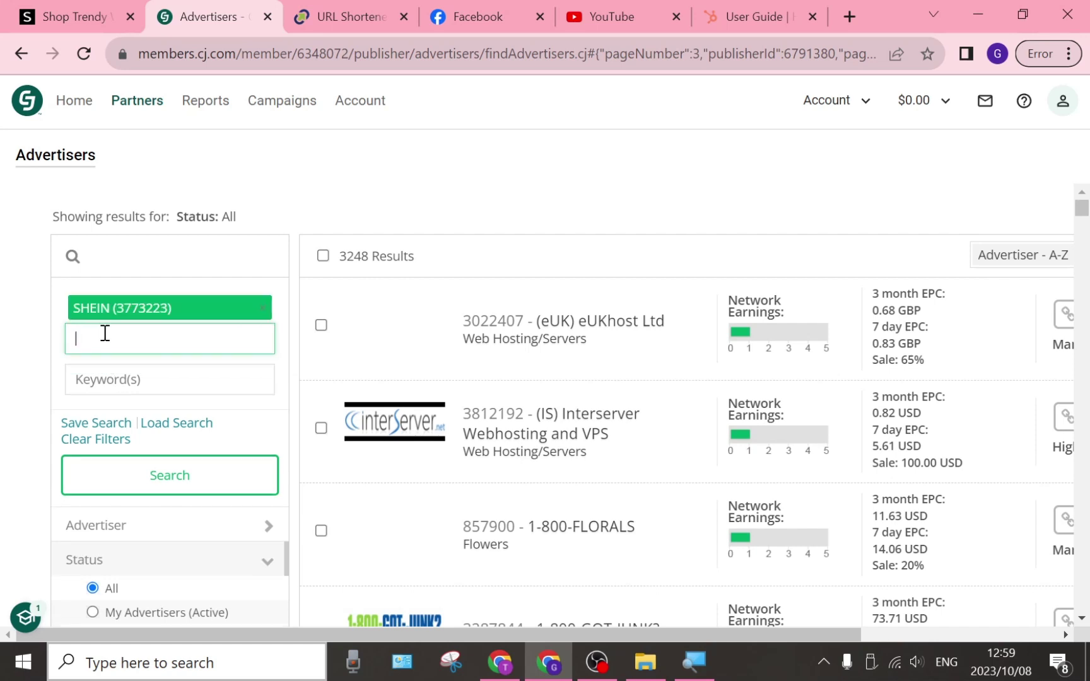
# - Search for SHEIN and review its listing: 10% commission, 30-day cookie and other program details
pyautogui.click(167, 481)
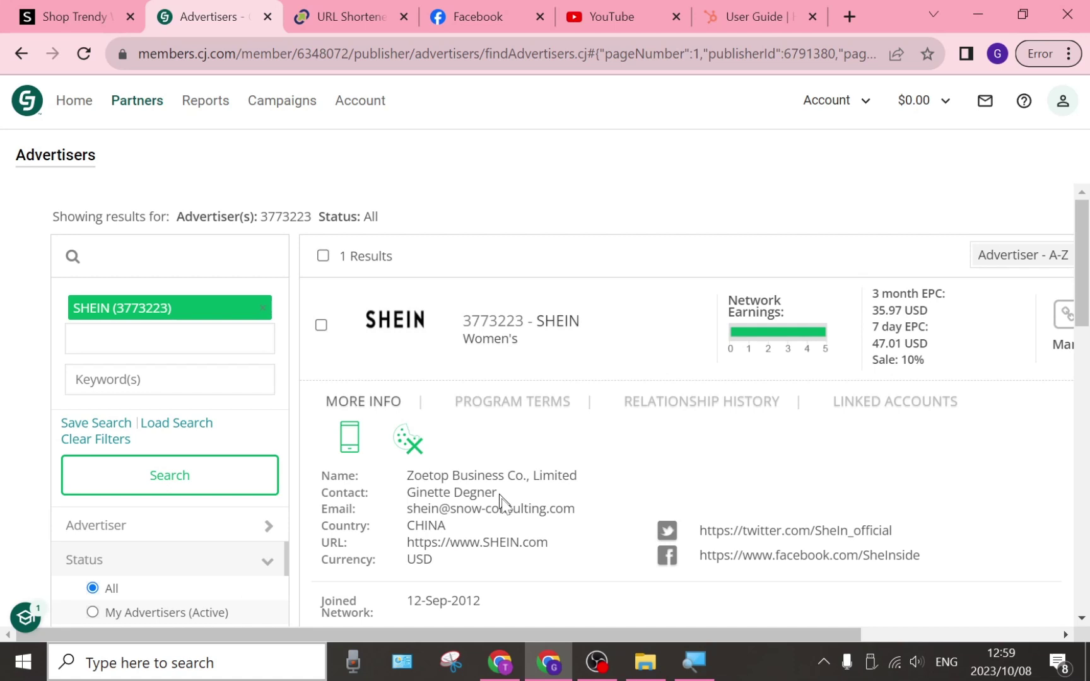
pyautogui.scroll(-1, 504, 504)
pyautogui.scroll(-1, 508, 511)
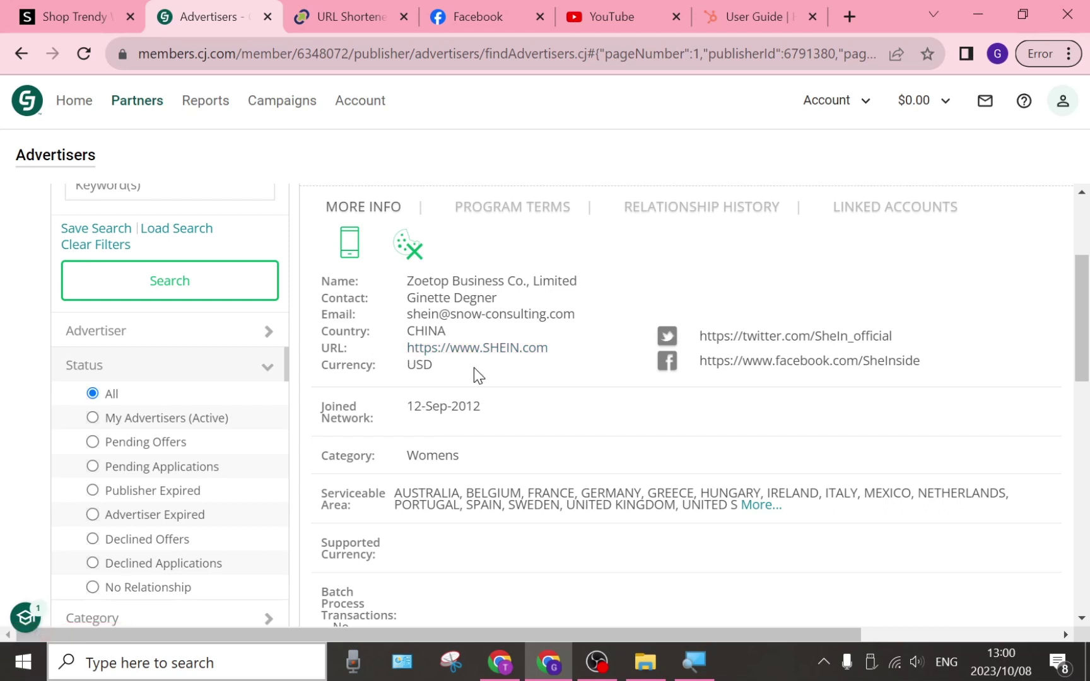
pyautogui.scroll(-3, 474, 367)
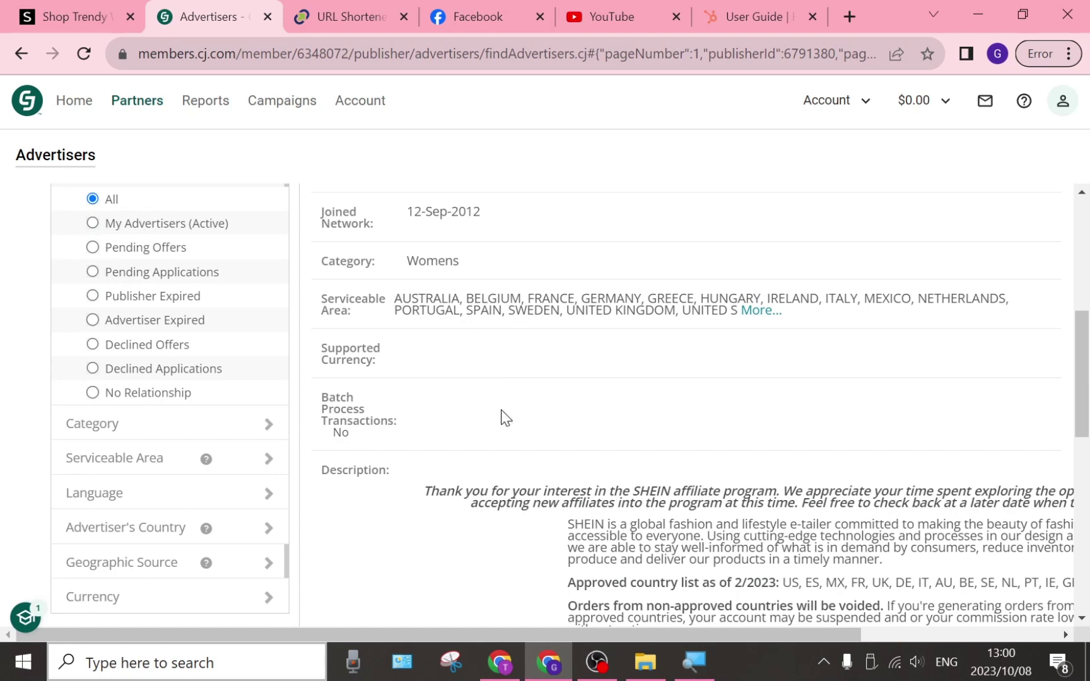
pyautogui.scroll(-2, 501, 409)
pyautogui.scroll(-2, 471, 365)
pyautogui.scroll(2, 443, 311)
pyautogui.scroll(-4, 466, 339)
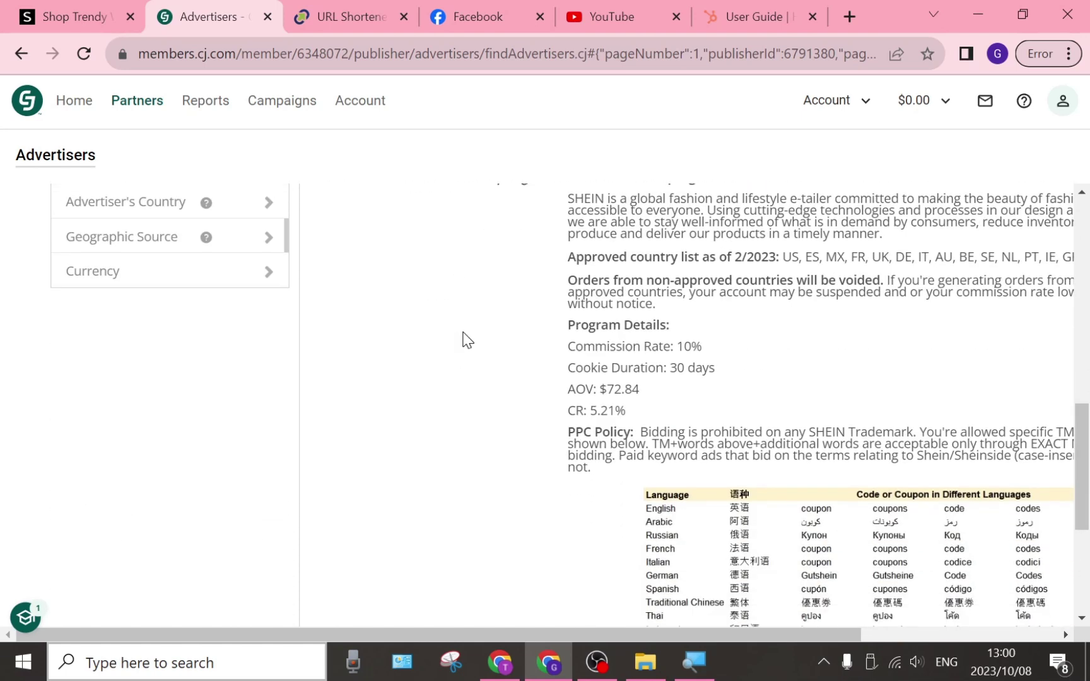
pyautogui.scroll(-3, 486, 353)
pyautogui.scroll(-2, 527, 370)
pyautogui.scroll(6, 531, 376)
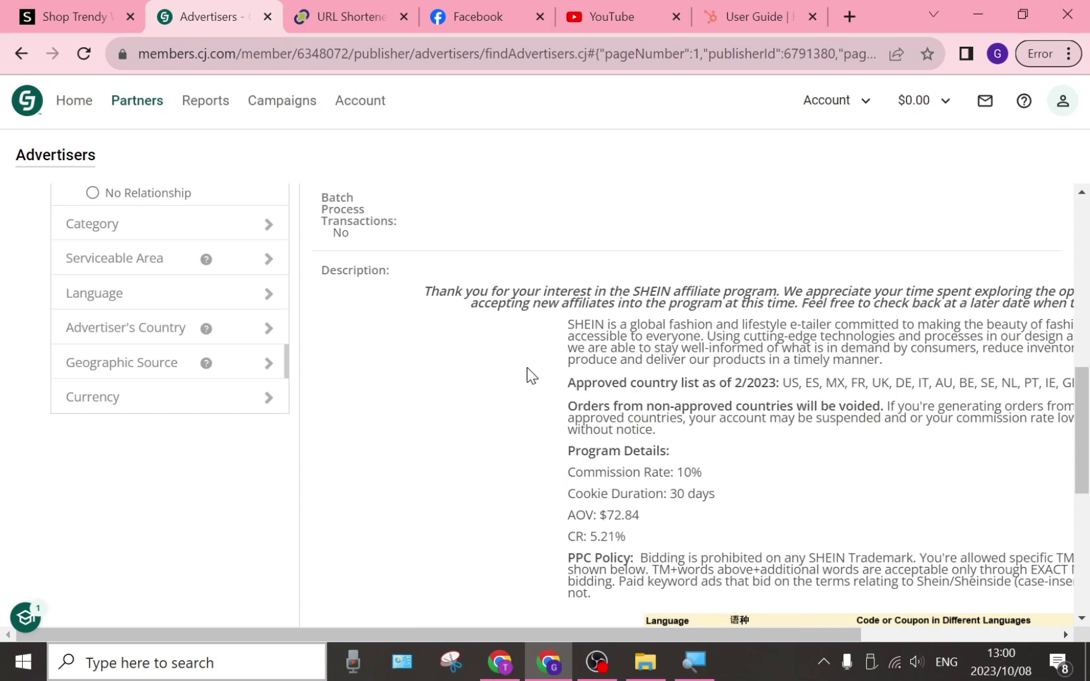
pyautogui.scroll(10, 530, 374)
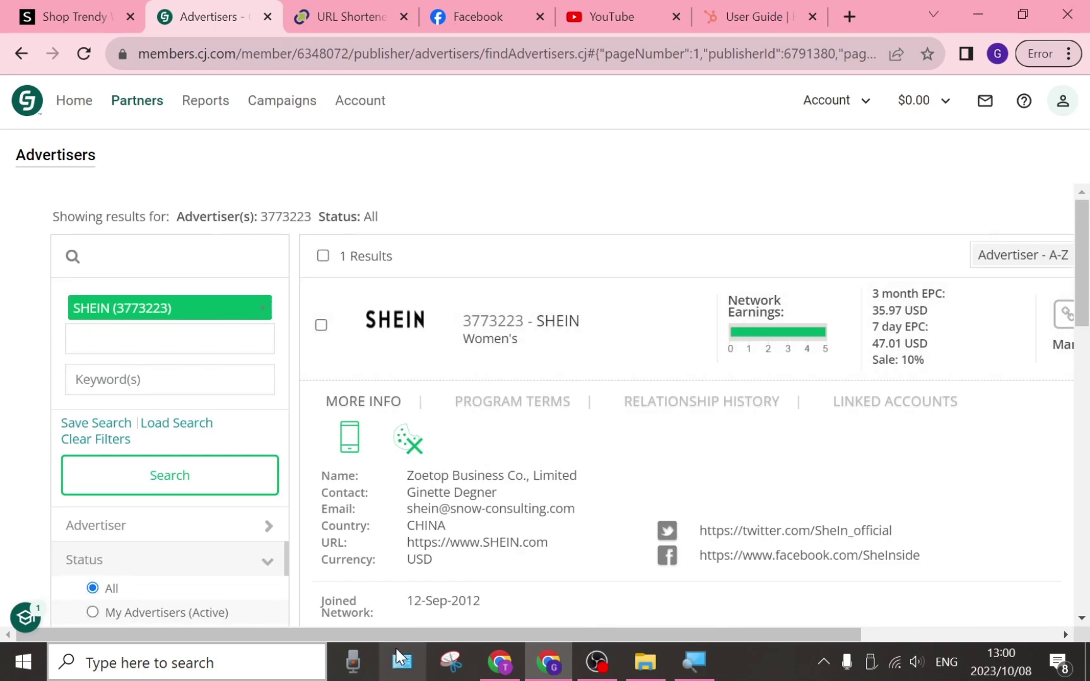
# - Reveal the SHEIN listing's Apply to Program option, then go to the Facebook home feed
pyautogui.moveTo(382, 636); pyautogui.dragTo(602, 670)
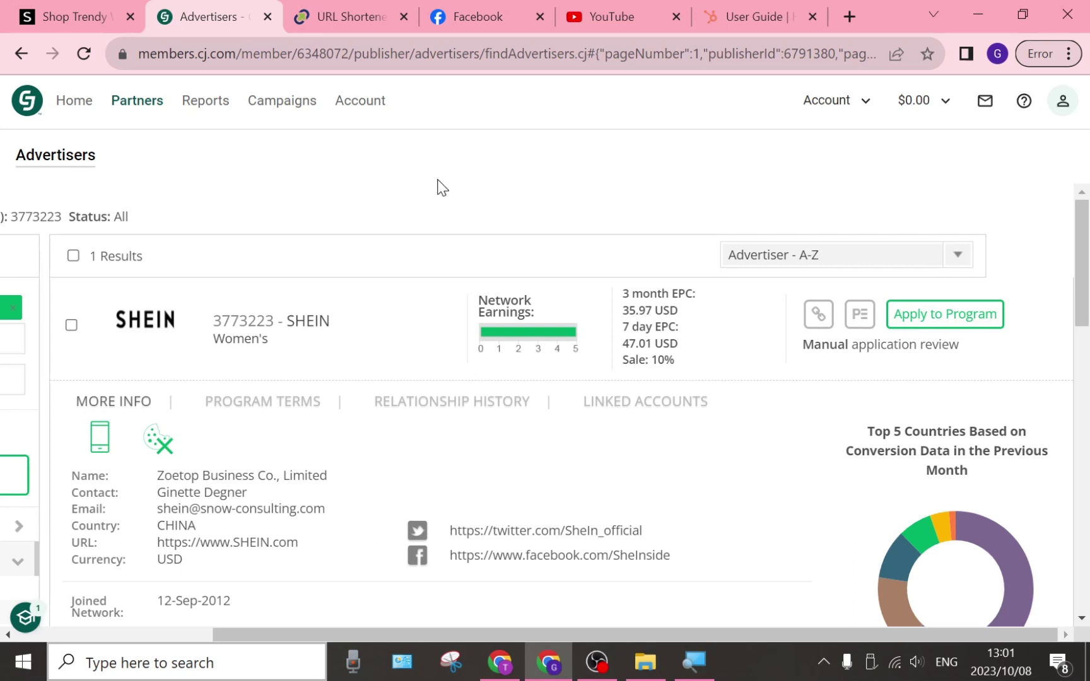
pyautogui.click(463, 23)
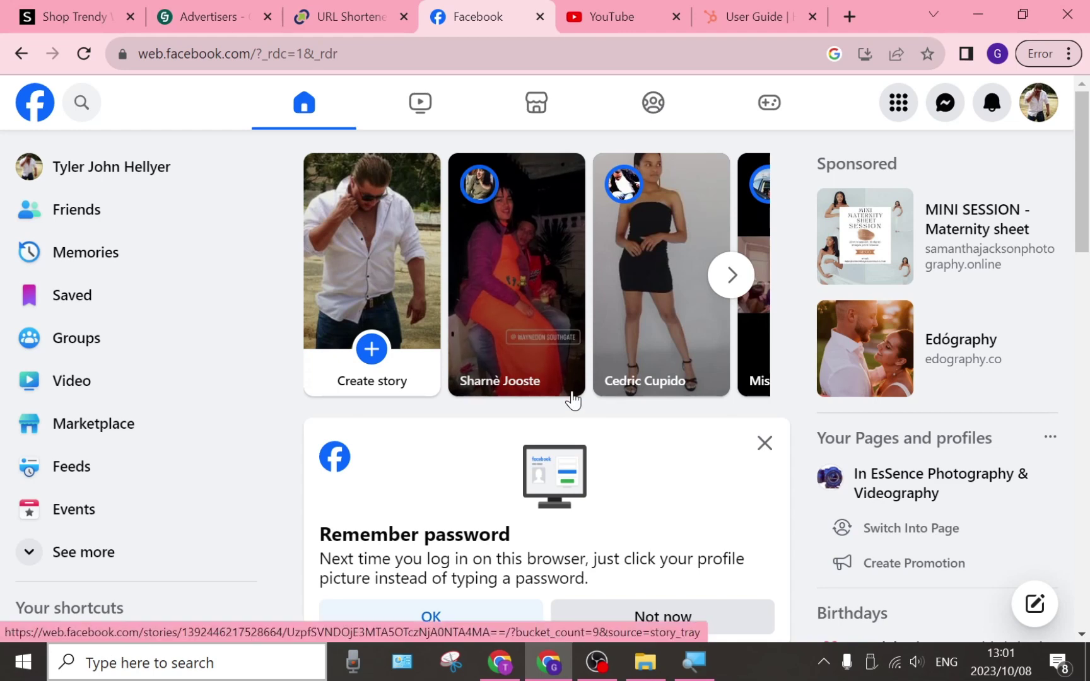
pyautogui.scroll(-1, 517, 416)
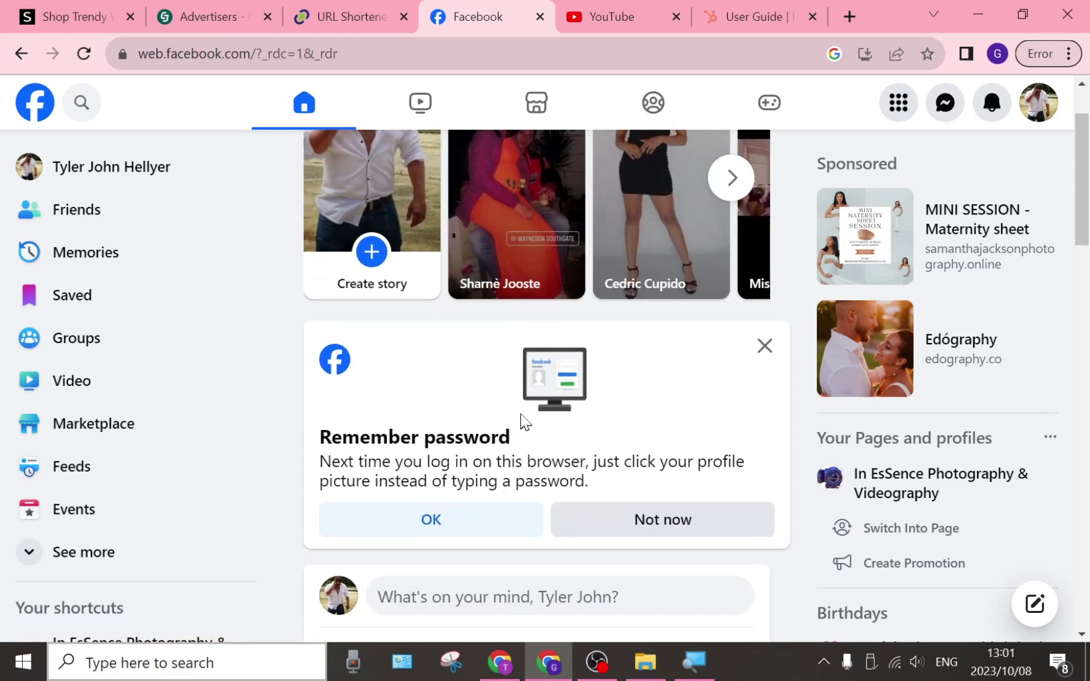
pyautogui.scroll(-2, 470, 479)
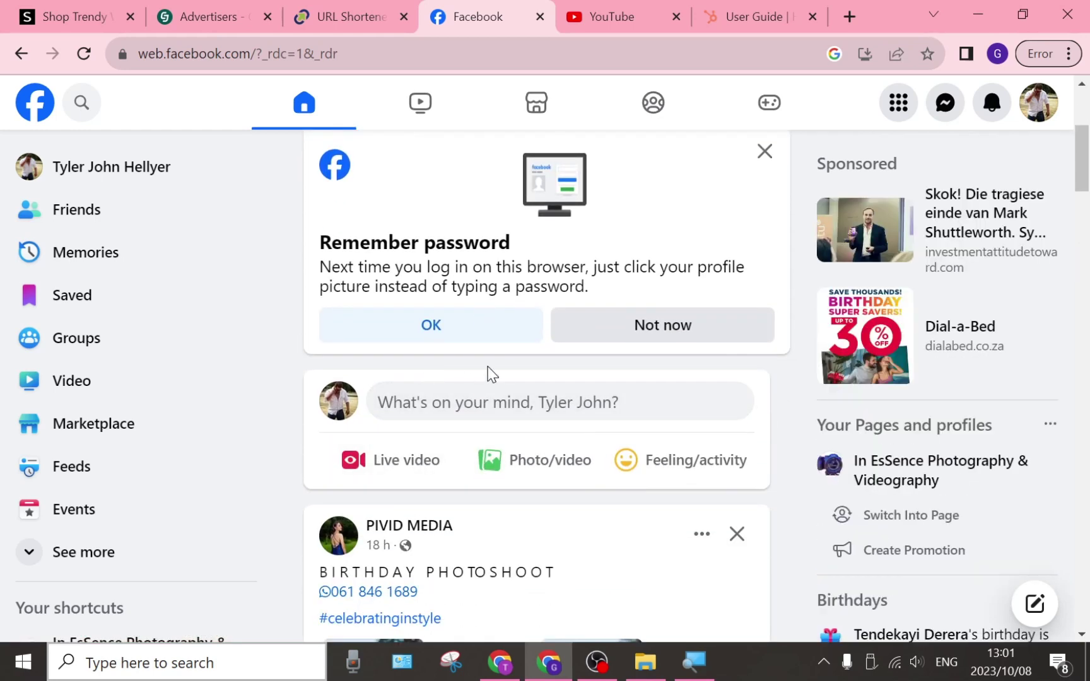
pyautogui.scroll(3, 505, 366)
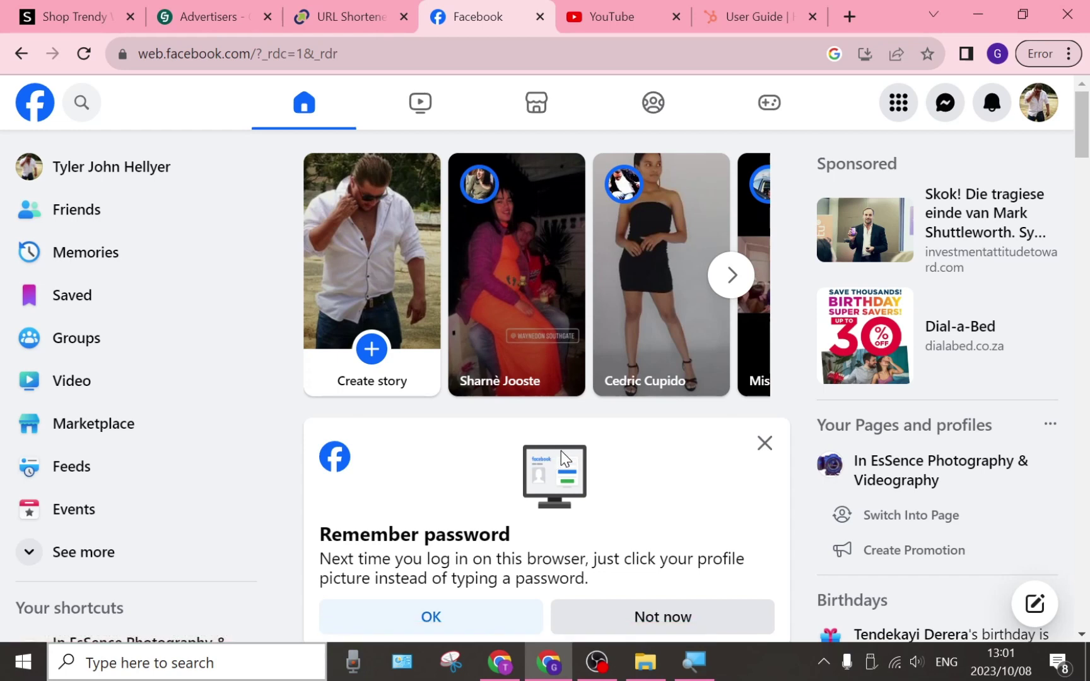
pyautogui.scroll(-3, 563, 454)
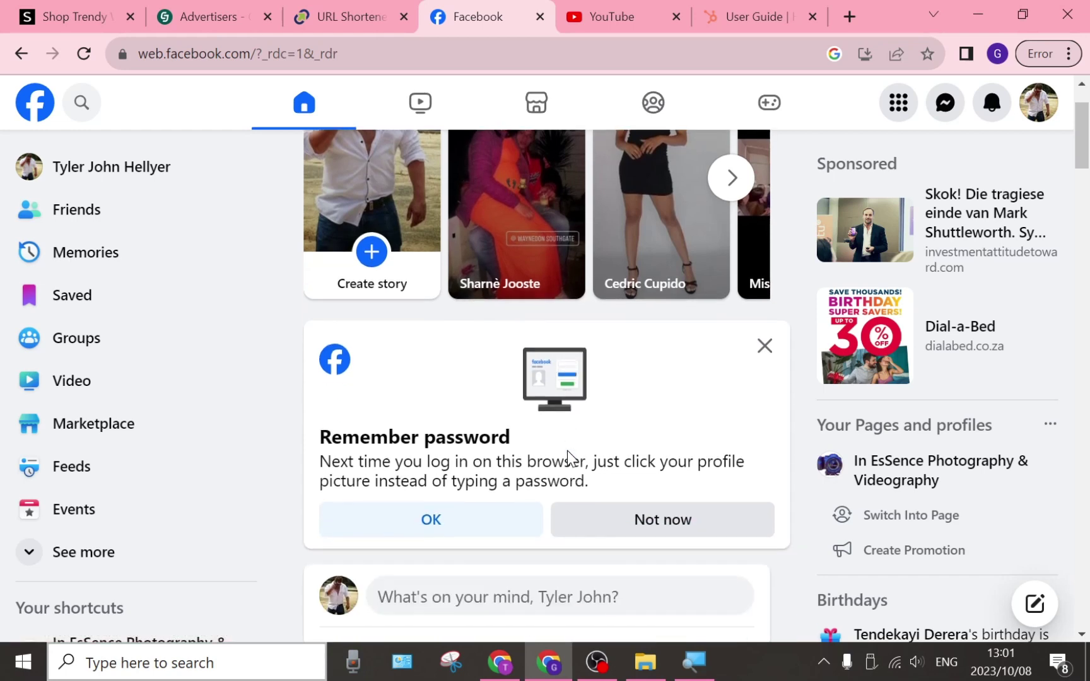
pyautogui.scroll(-3, 549, 448)
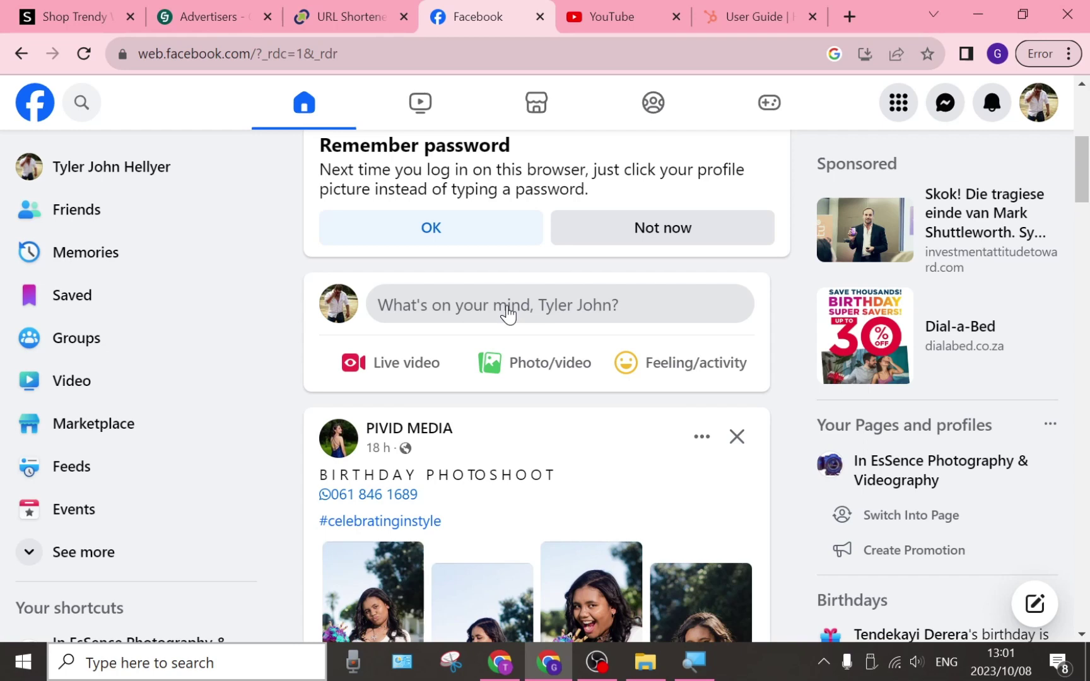
pyautogui.click(508, 312)
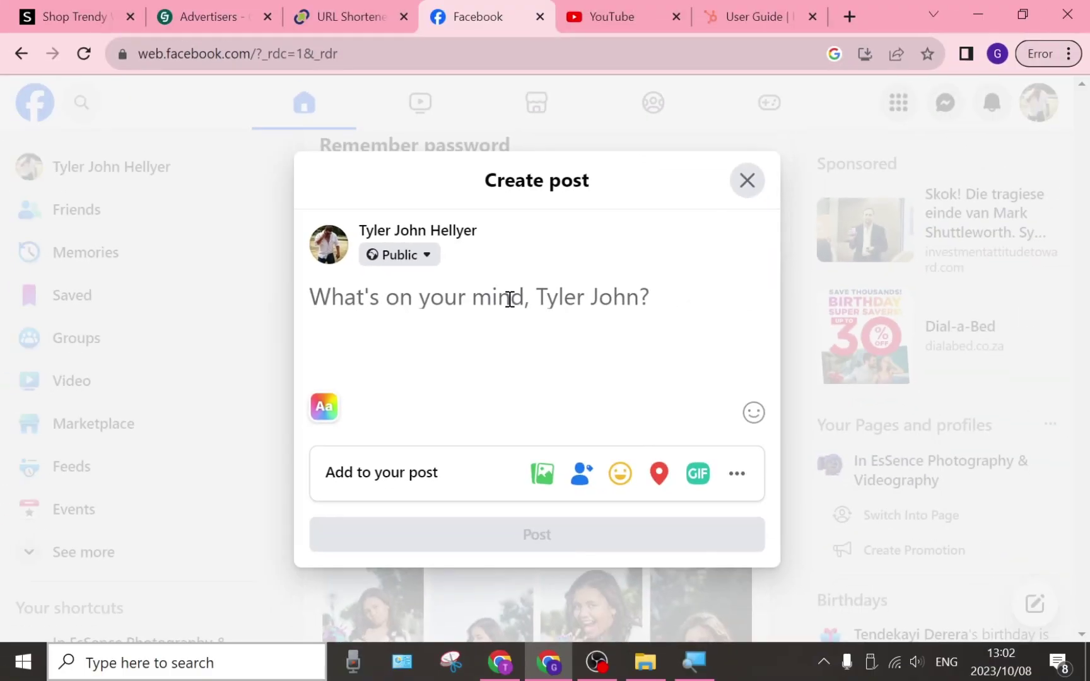
pyautogui.click(748, 182)
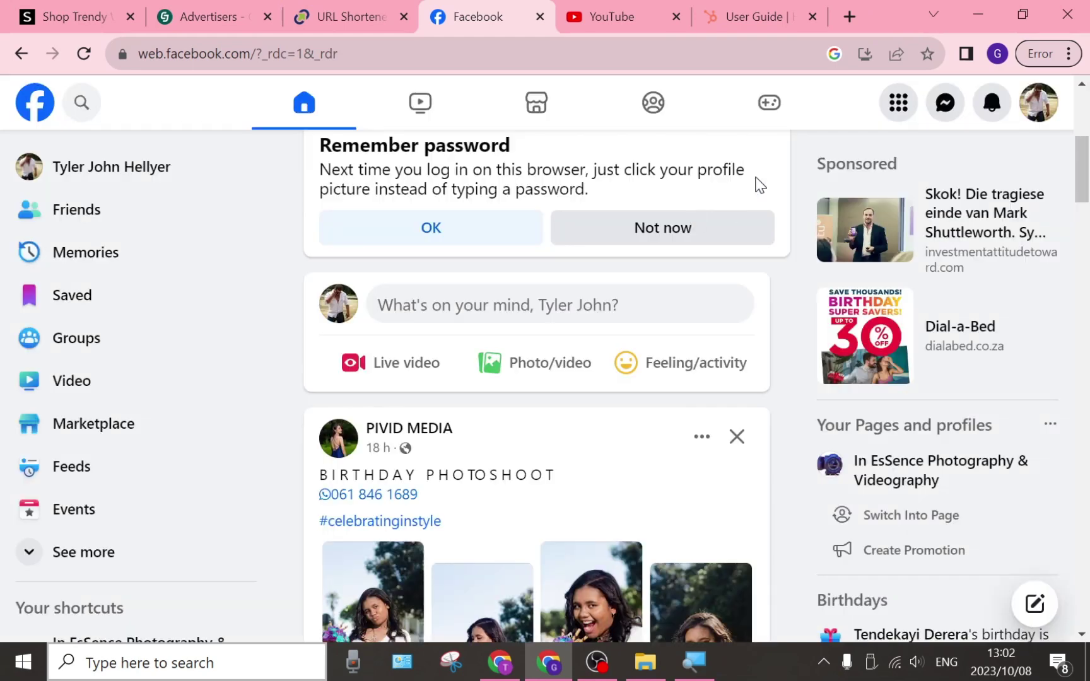
# - View the YouTube home page, then the HubSpot User Guide page
pyautogui.click(606, 24)
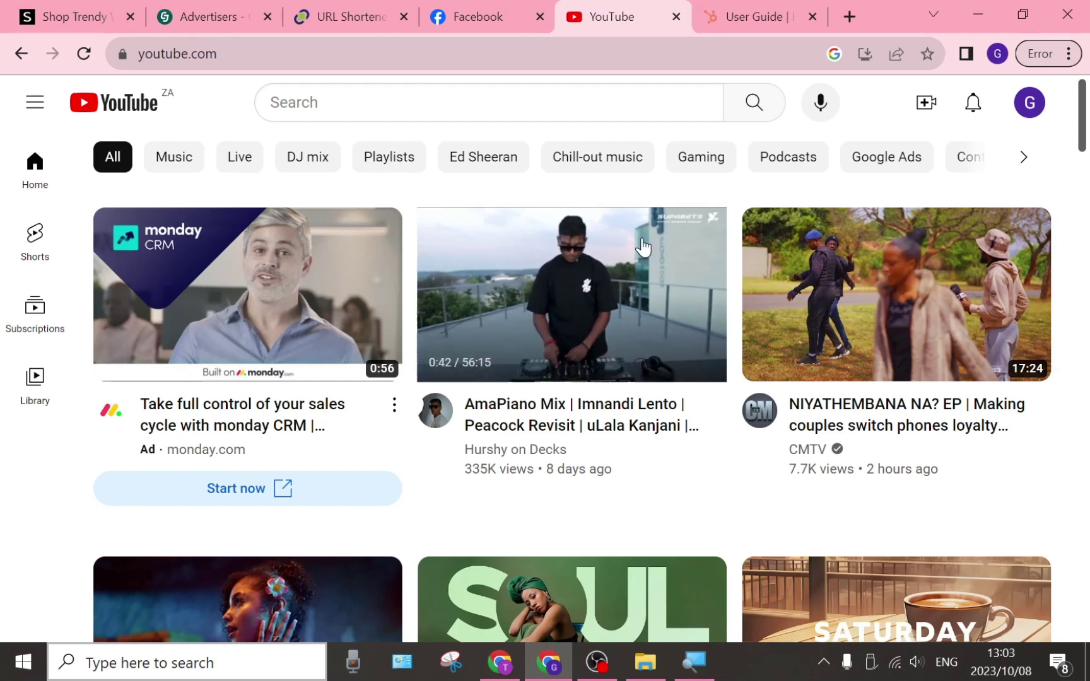
pyautogui.click(731, 14)
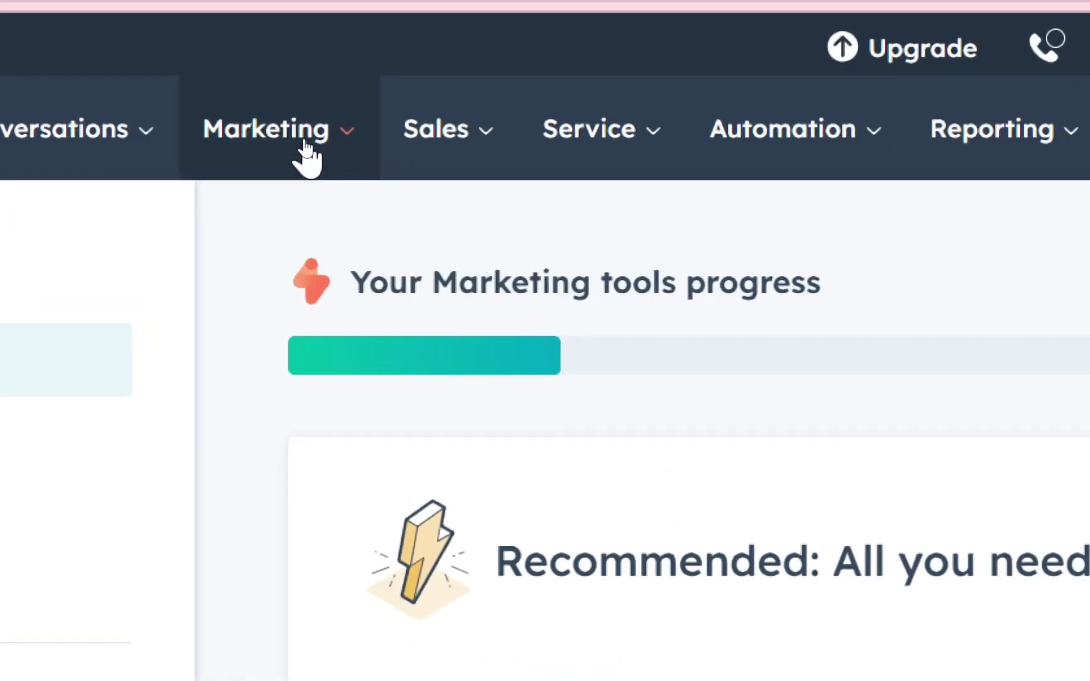
# - Under Marketing > Email, create a Regular email from the Welcome template
pyautogui.click(303, 140)
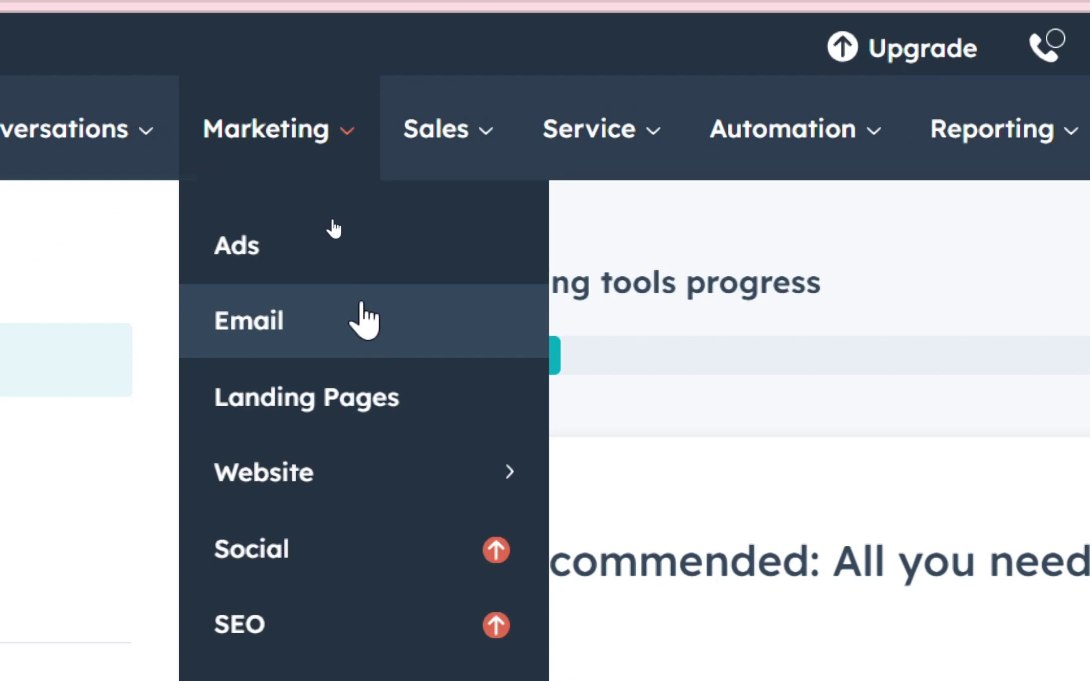
pyautogui.click(365, 318)
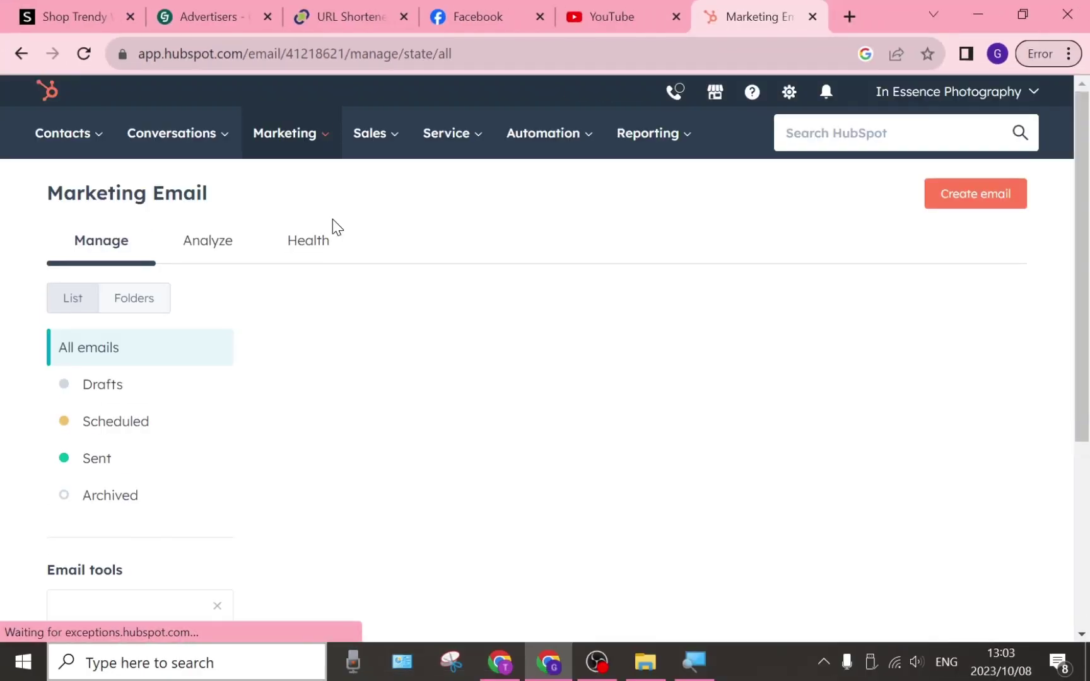
pyautogui.click(989, 200)
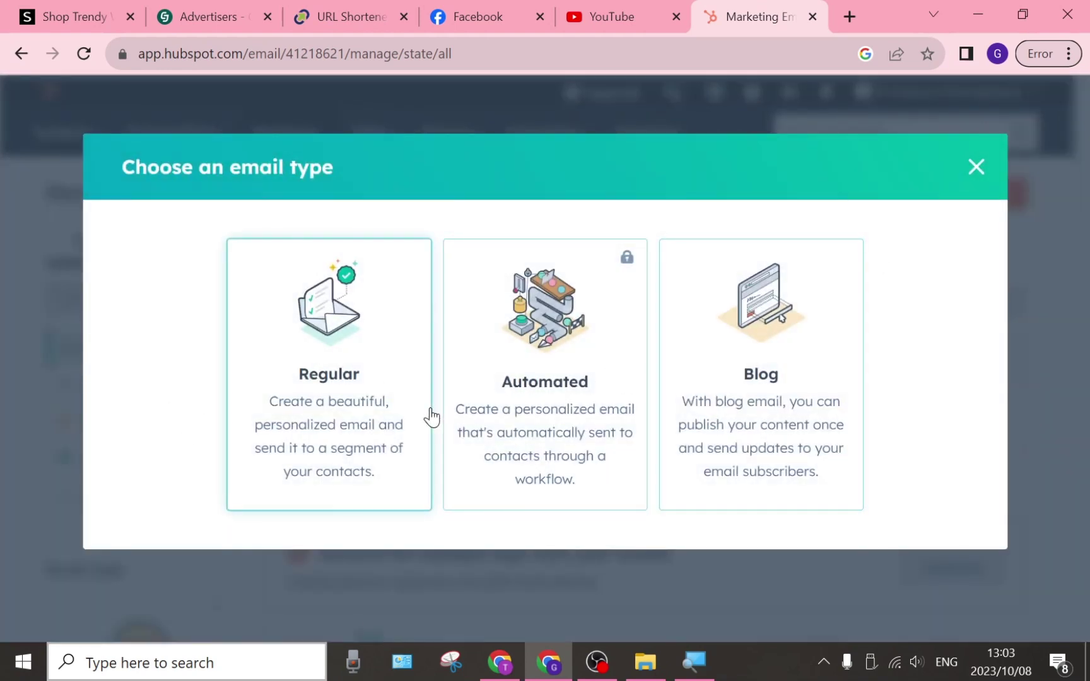
pyautogui.click(384, 434)
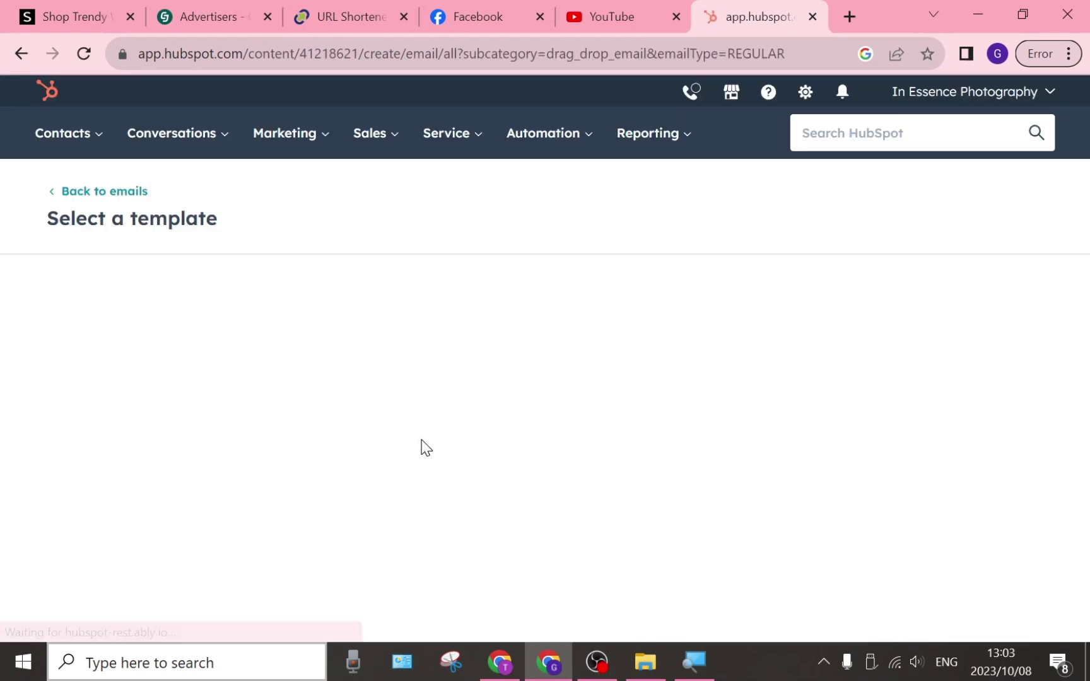
pyautogui.moveTo(333, 415)
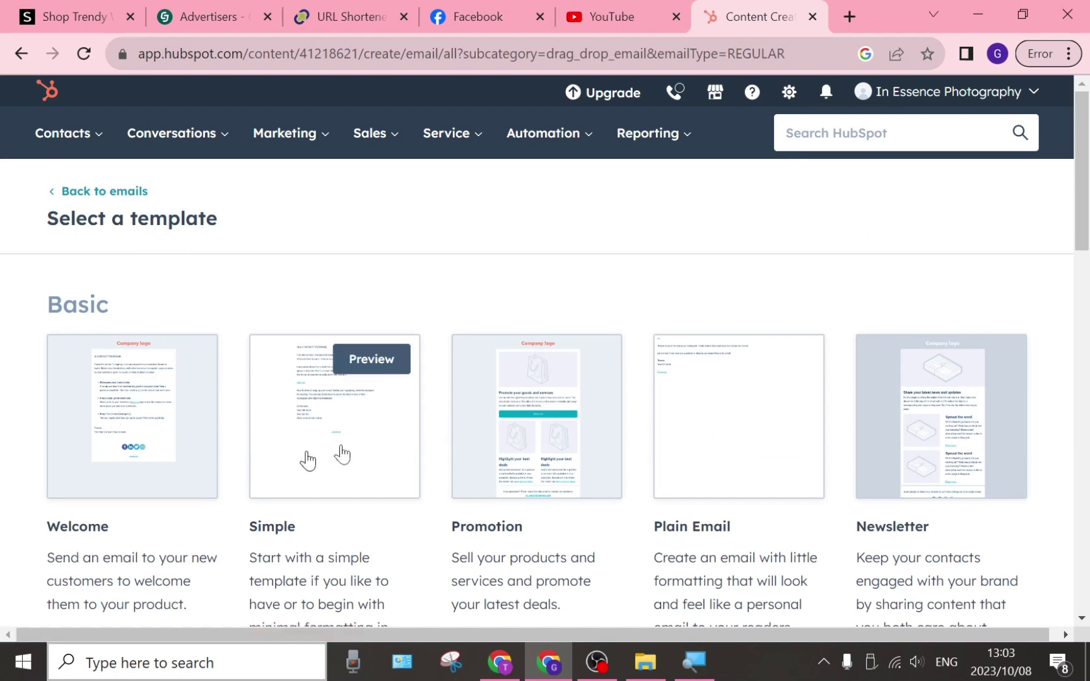
pyautogui.scroll(-3, 445, 380)
pyautogui.scroll(1, 385, 389)
pyautogui.scroll(-1, 440, 389)
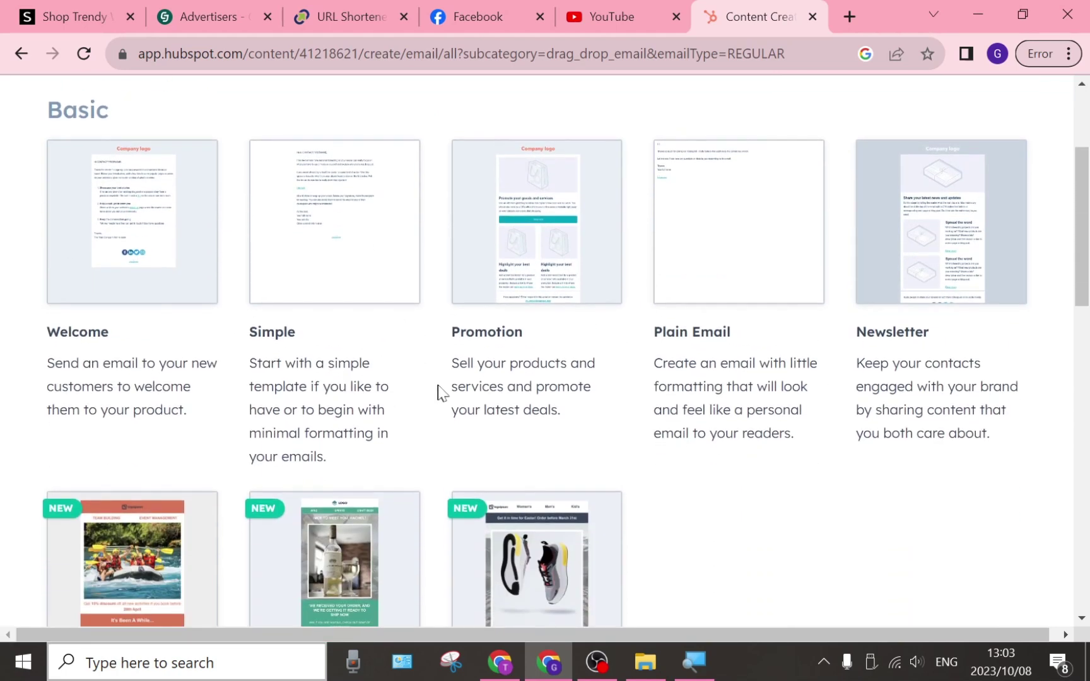
pyautogui.scroll(3, 511, 433)
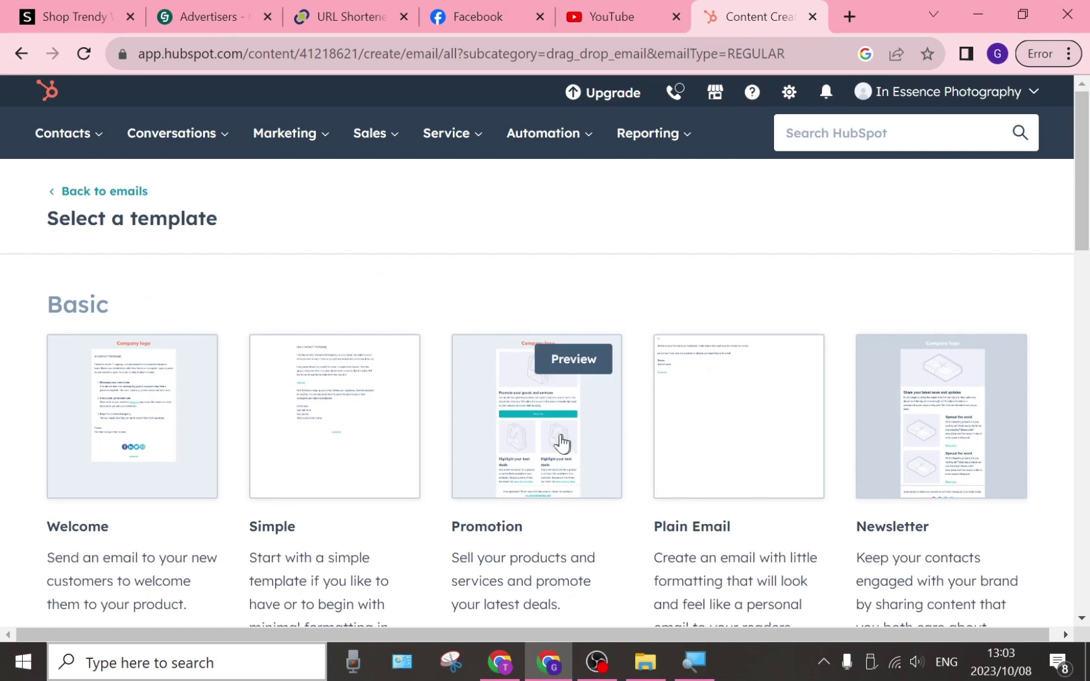
pyautogui.click(169, 450)
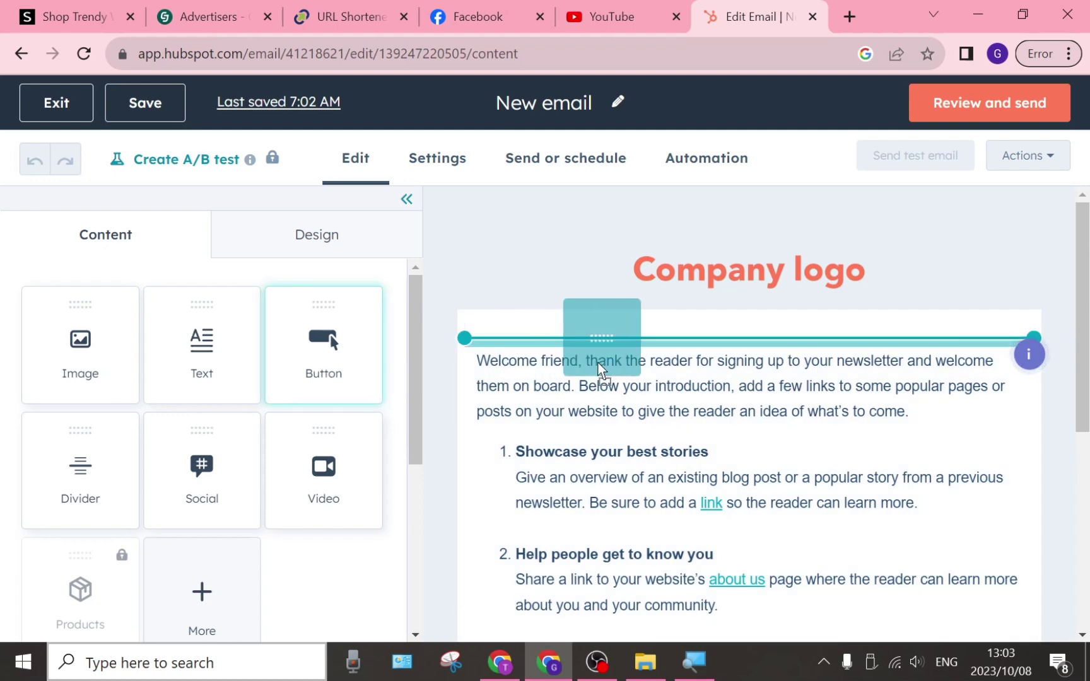
# - Drop a Button module above the welcome text and show its Link to options
pyautogui.moveTo(323, 353); pyautogui.dragTo(596, 359)
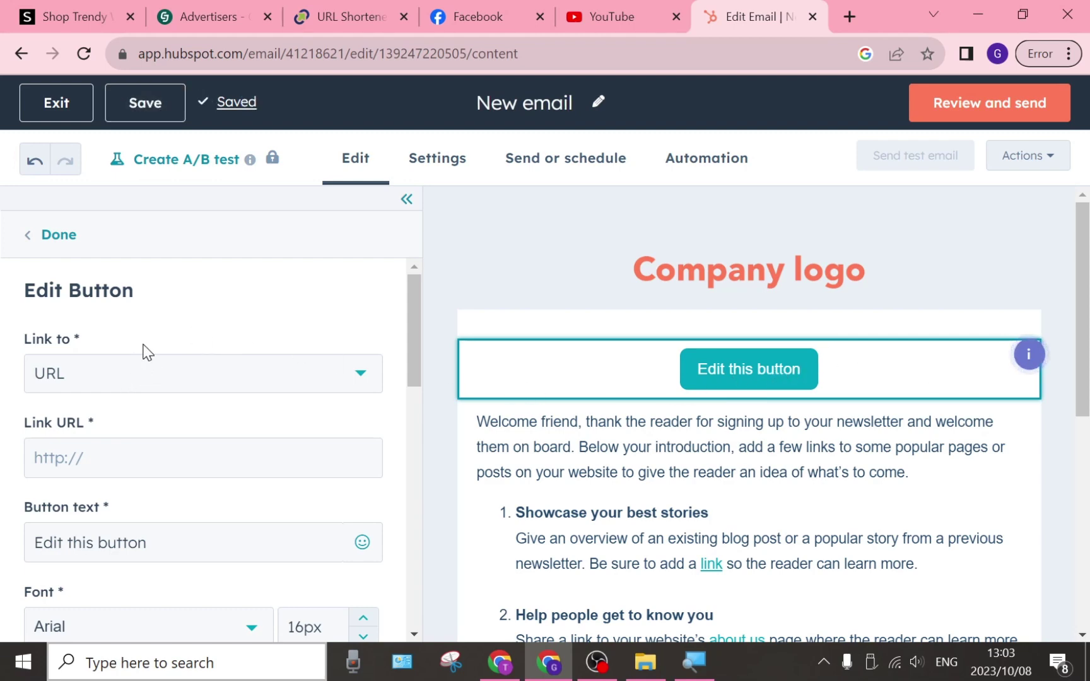
pyautogui.click(142, 386)
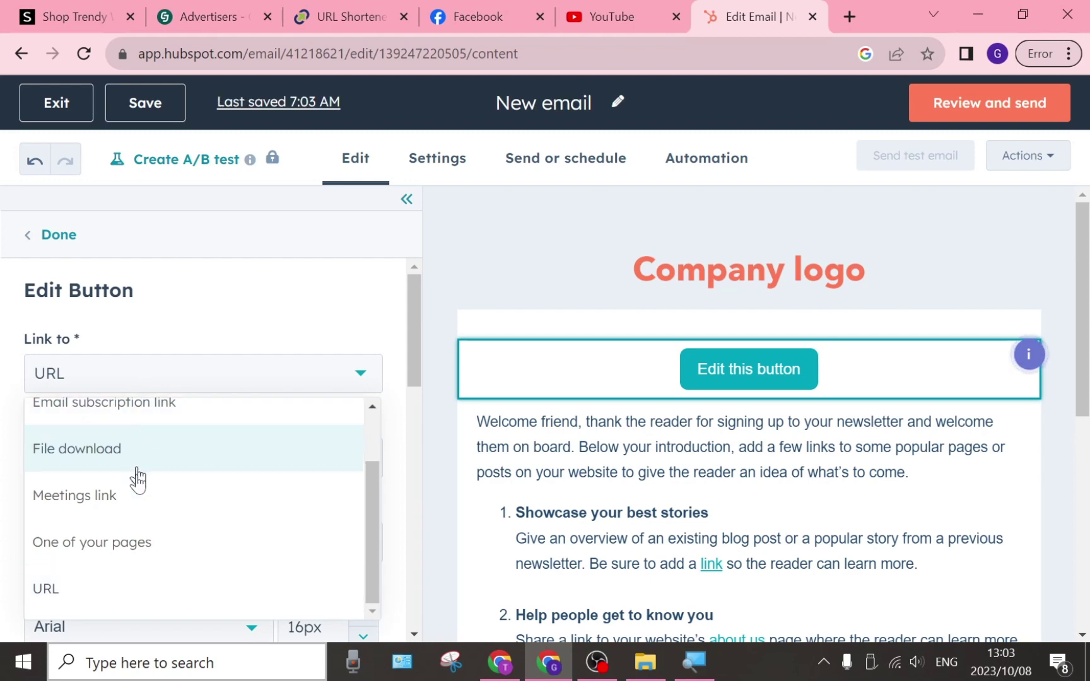
pyautogui.scroll(-2, 843, 374)
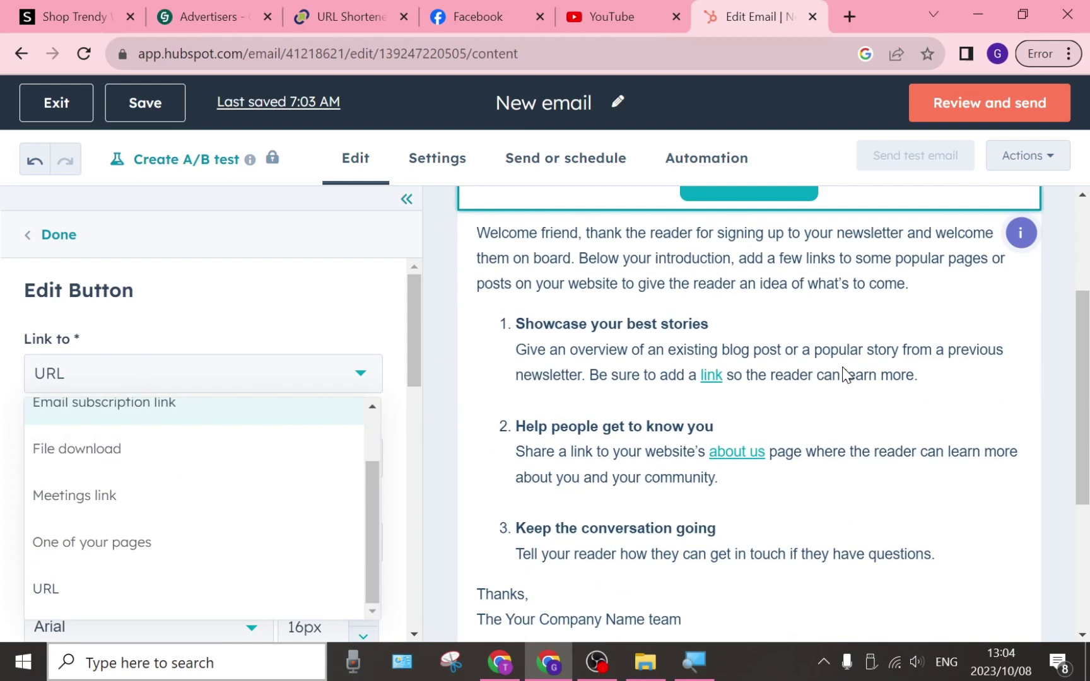
pyautogui.scroll(-3, 881, 341)
pyautogui.scroll(5, 881, 341)
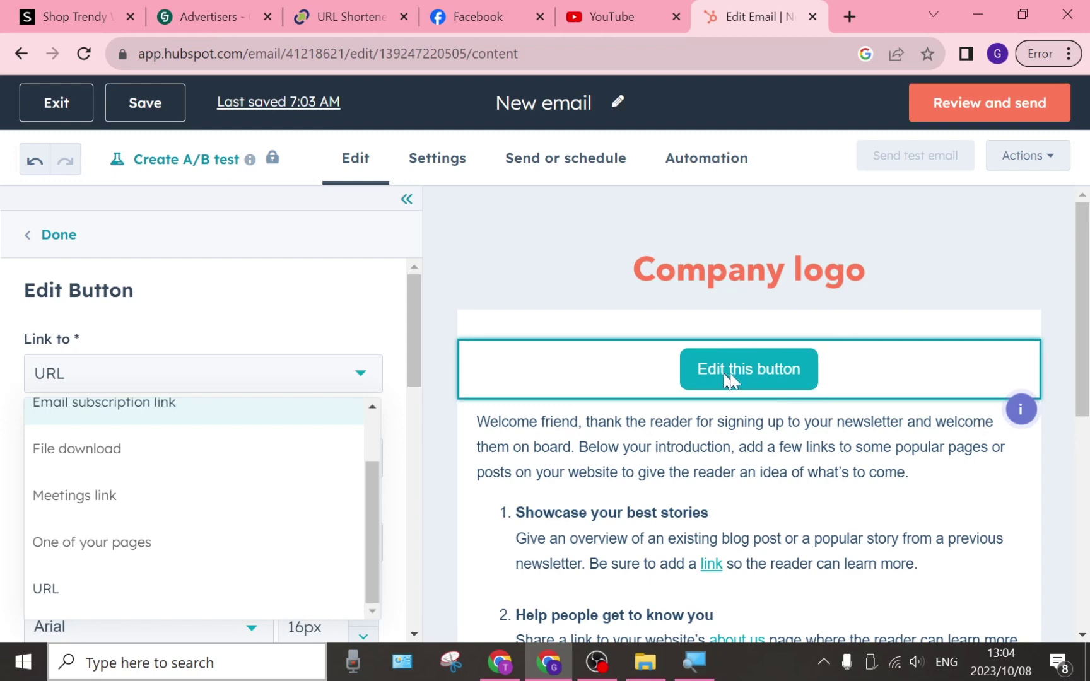
# - Flip between SHEIN, the HubSpot email draft and CJ's SHEIN listing, finishing on SHEIN
pyautogui.click(73, 14)
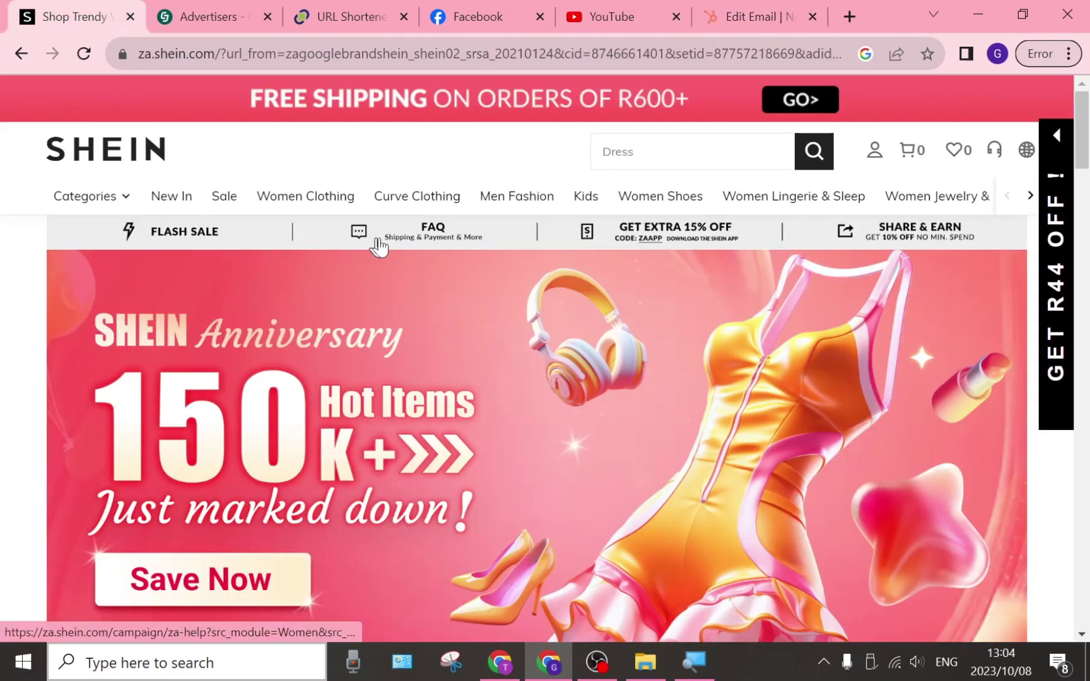
pyautogui.click(782, 23)
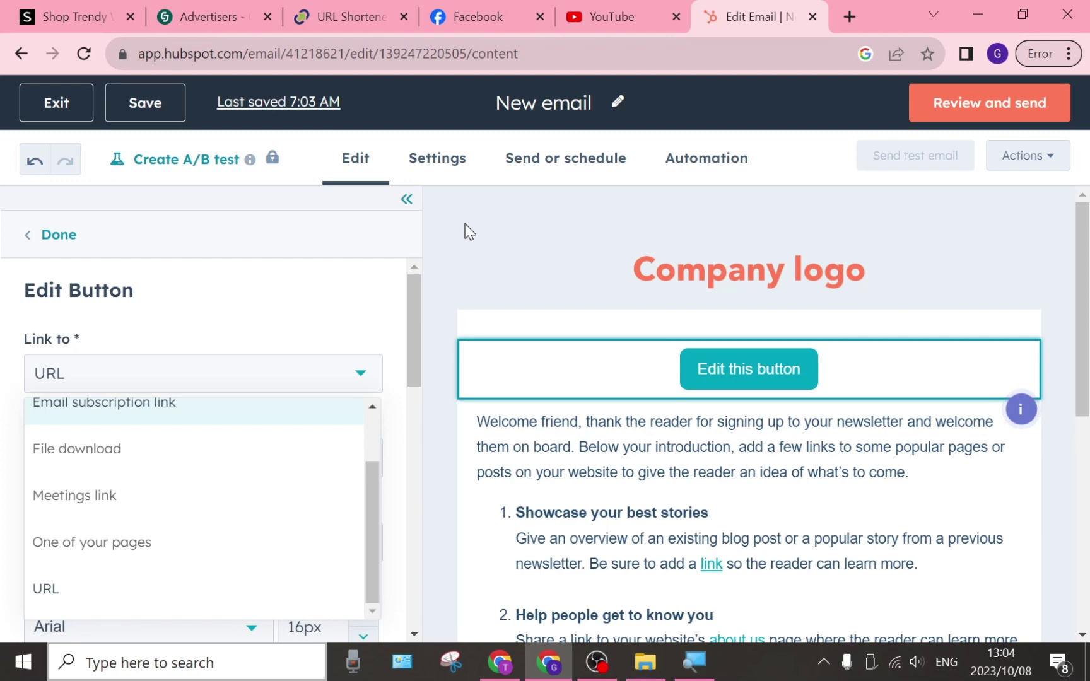
pyautogui.click(76, 17)
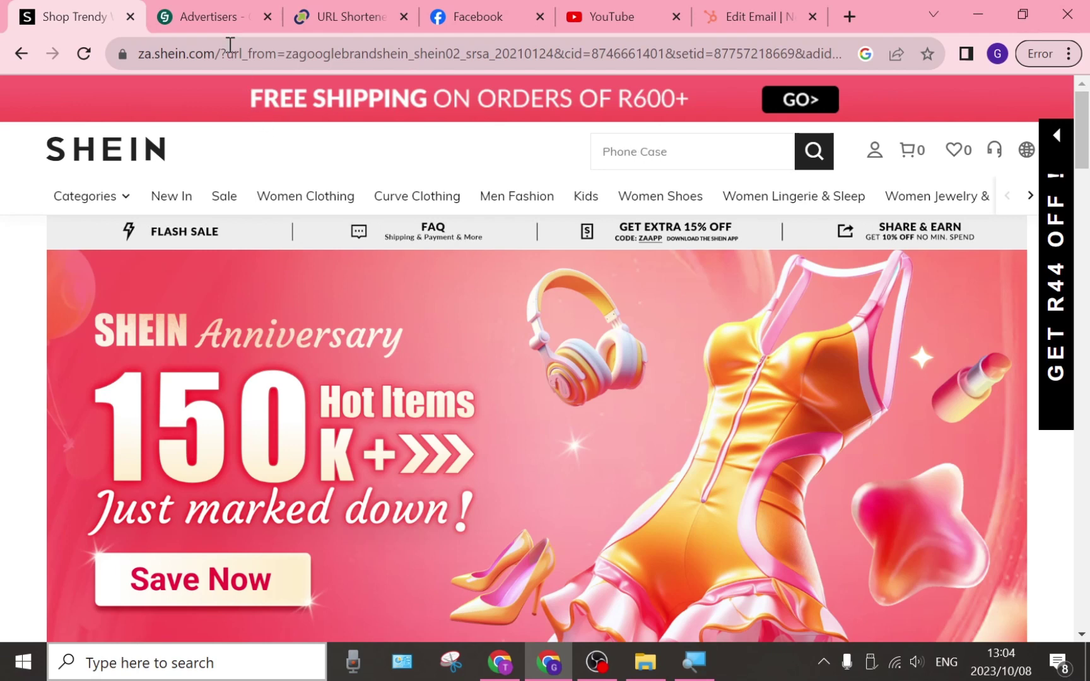
pyautogui.click(219, 21)
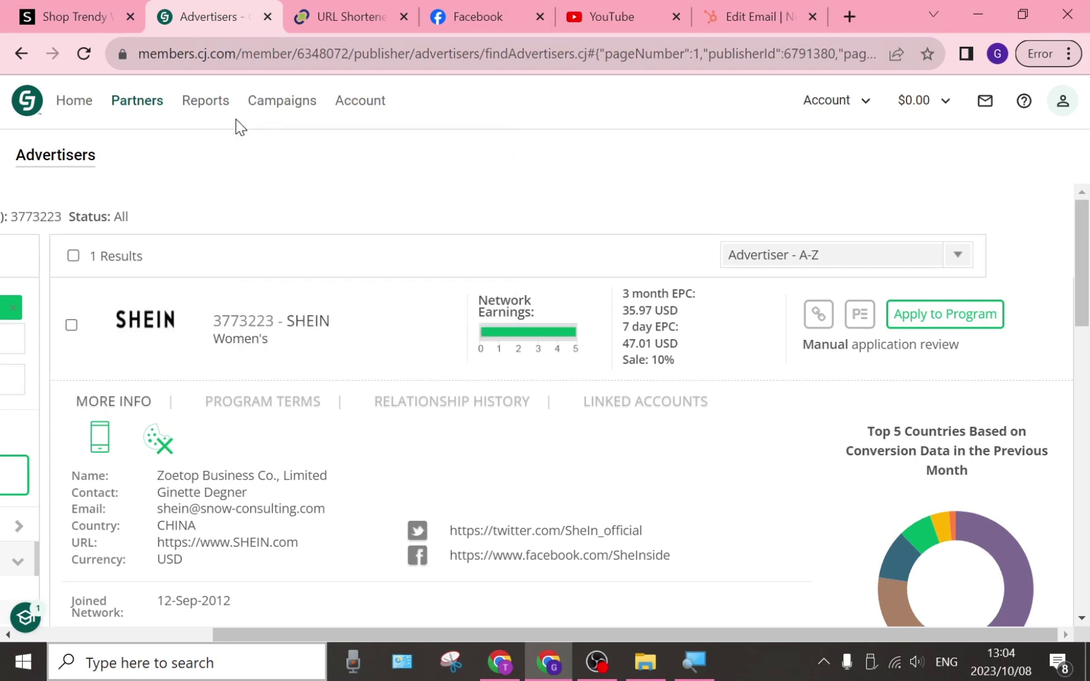
pyautogui.click(63, 9)
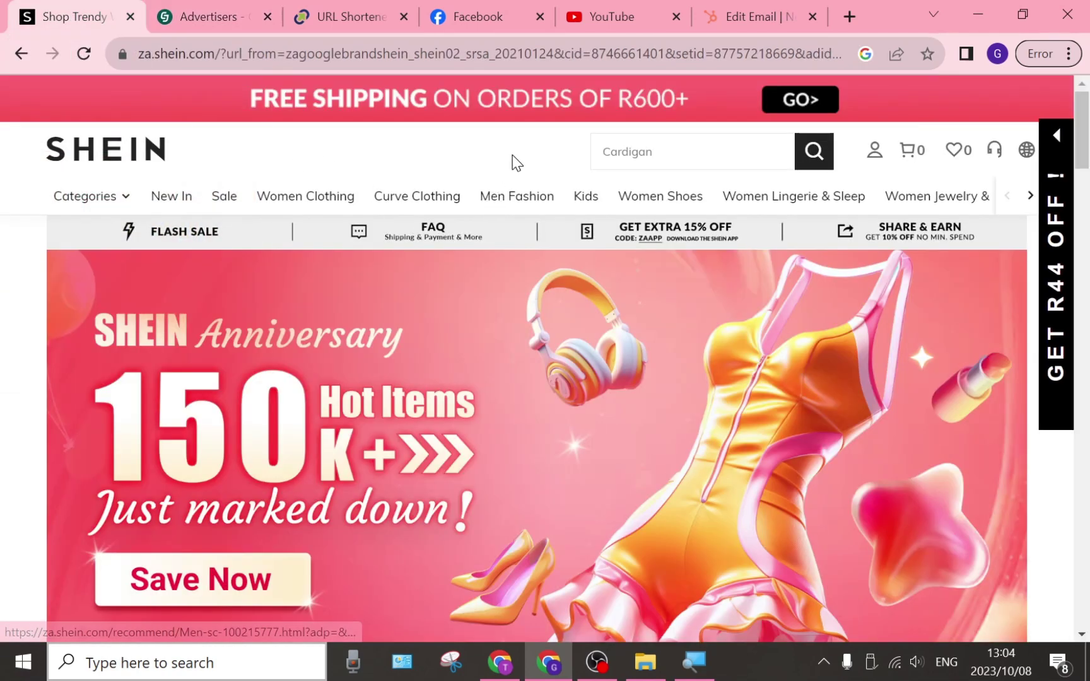